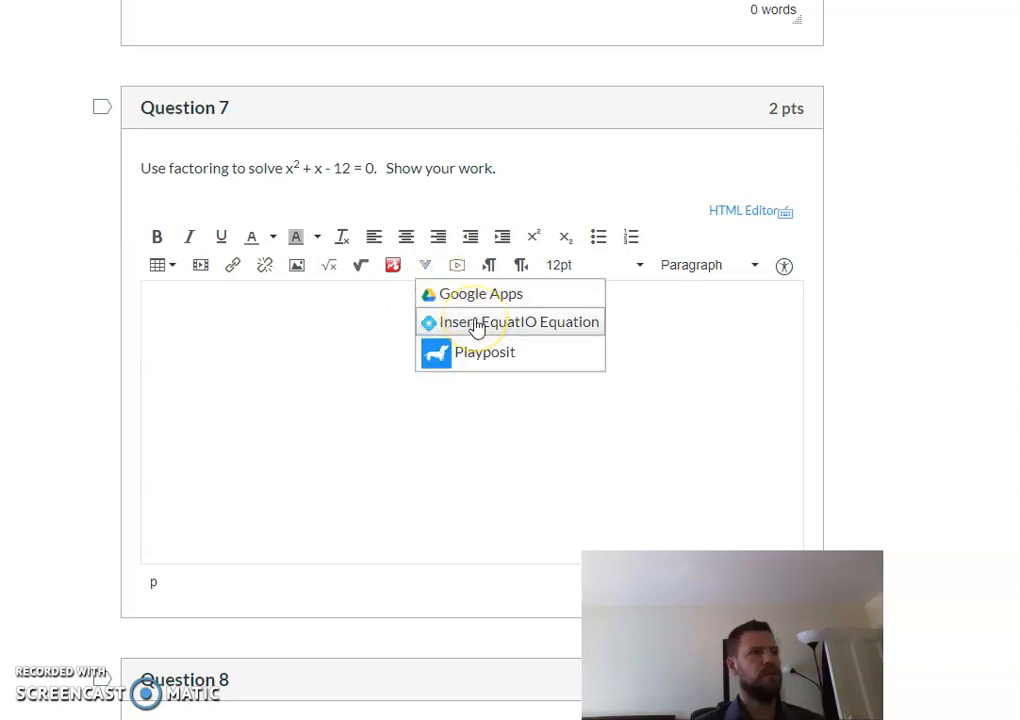
# - Open an EquatIO equation for the Question 7 answer and return to the Equation Editor after viewing the graph editor
pyautogui.click(477, 324)
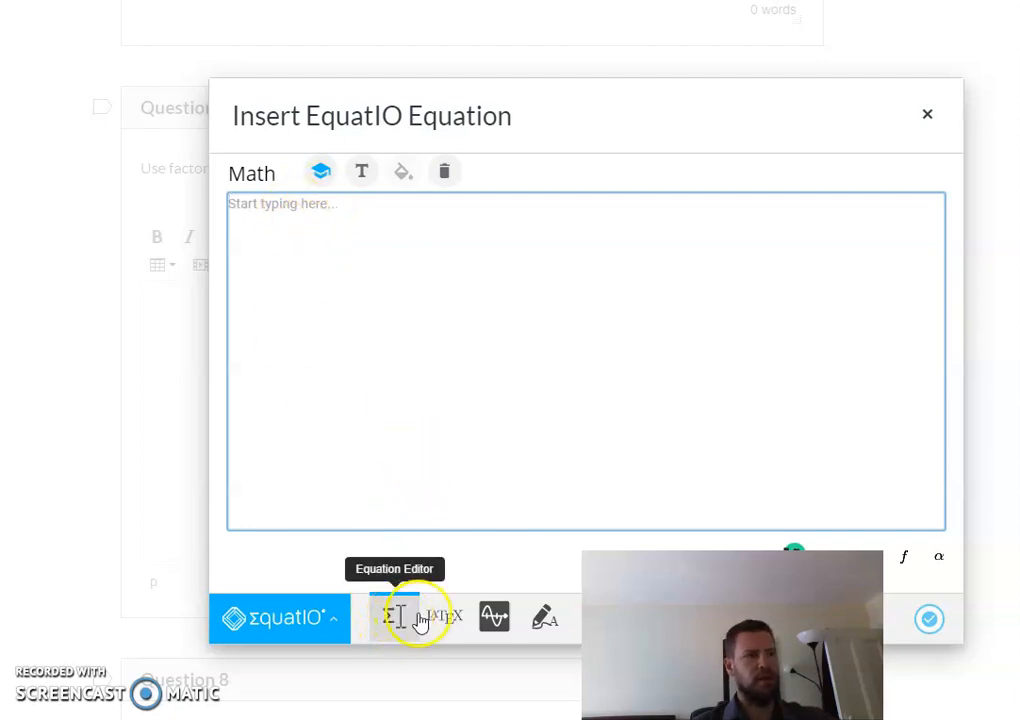
pyautogui.click(490, 618)
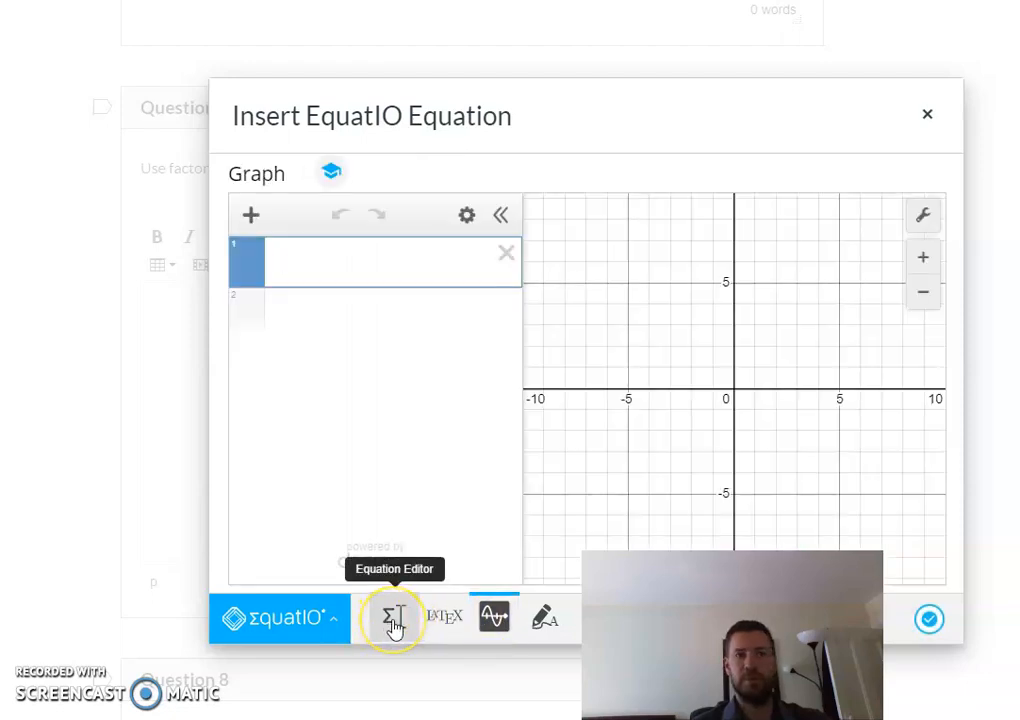
pyautogui.click(394, 620)
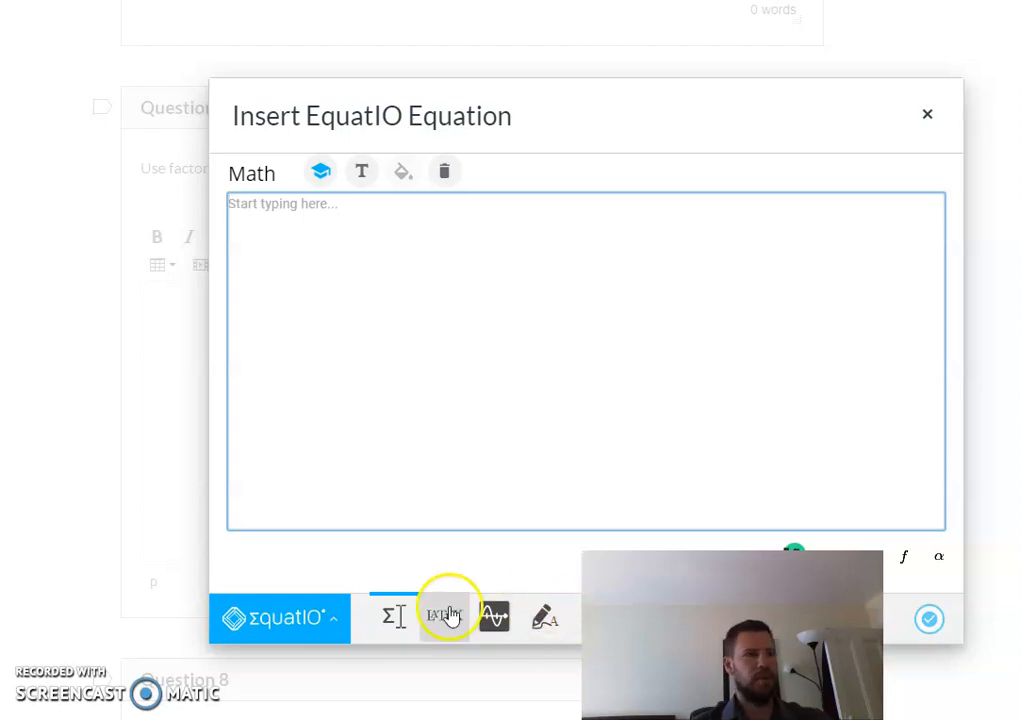
pyautogui.click(400, 620)
# - Enter the equation x² − x + 2 = 4 in the Equation Editor
pyautogui.click(316, 239)
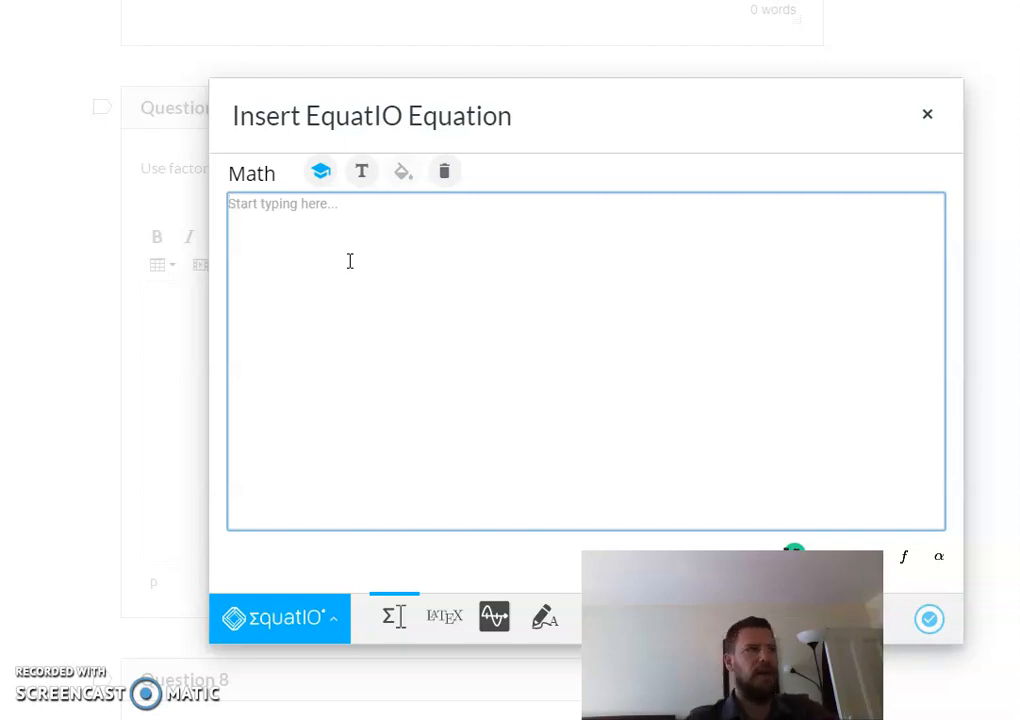
pyautogui.write('x^')
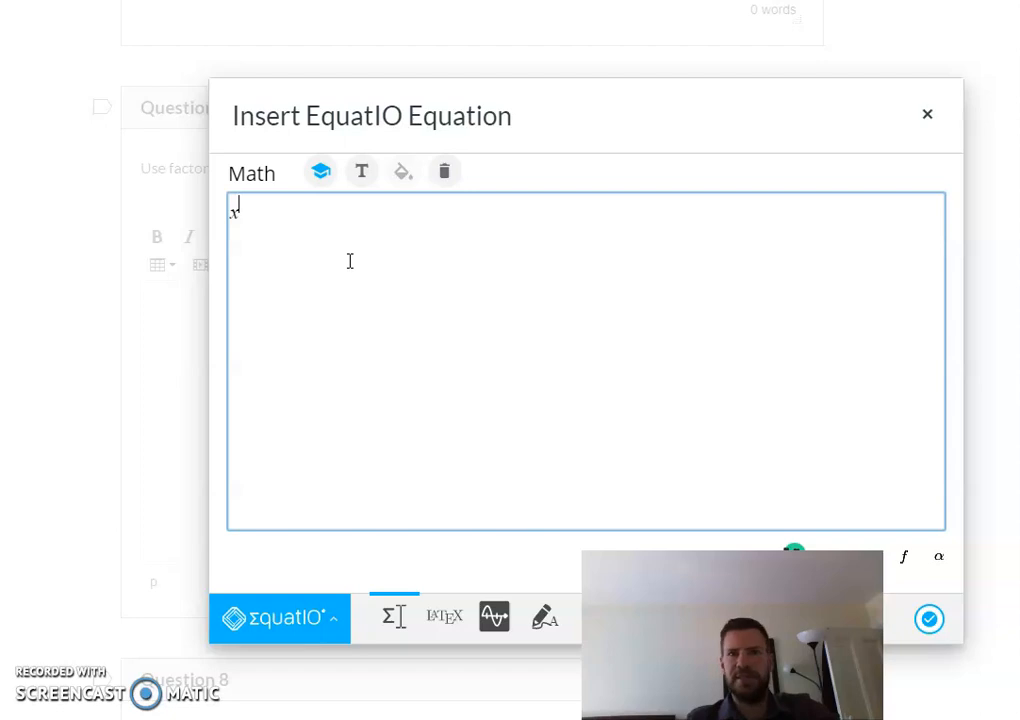
pyautogui.write('2')
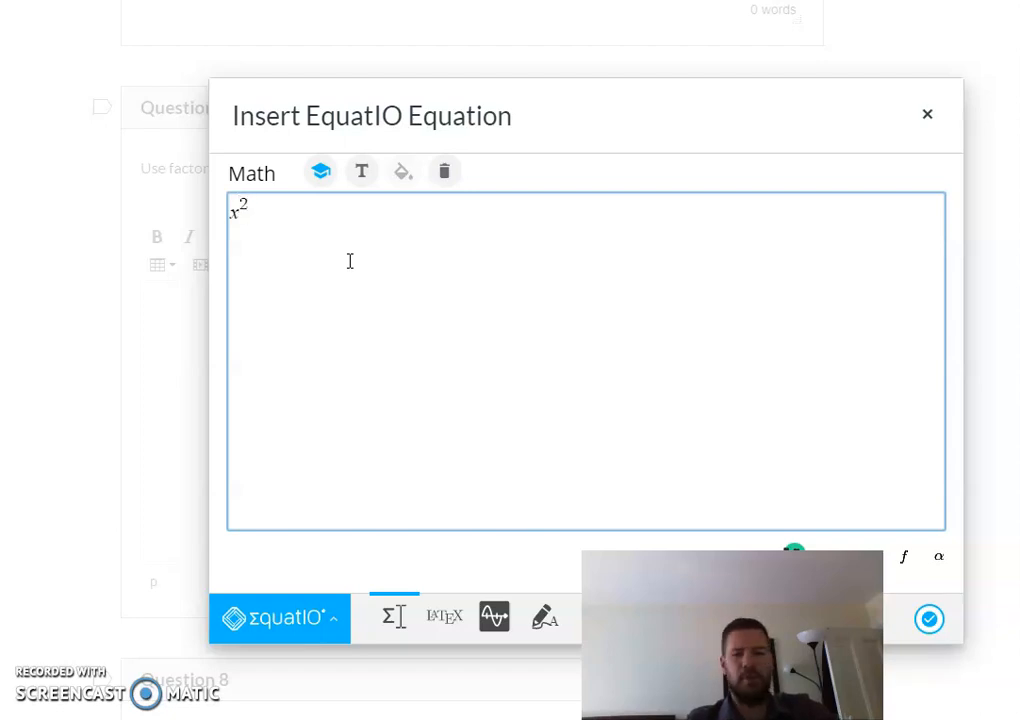
pyautogui.write('-x')
pyautogui.write('+')
pyautogui.write('2')
pyautogui.write('=4')
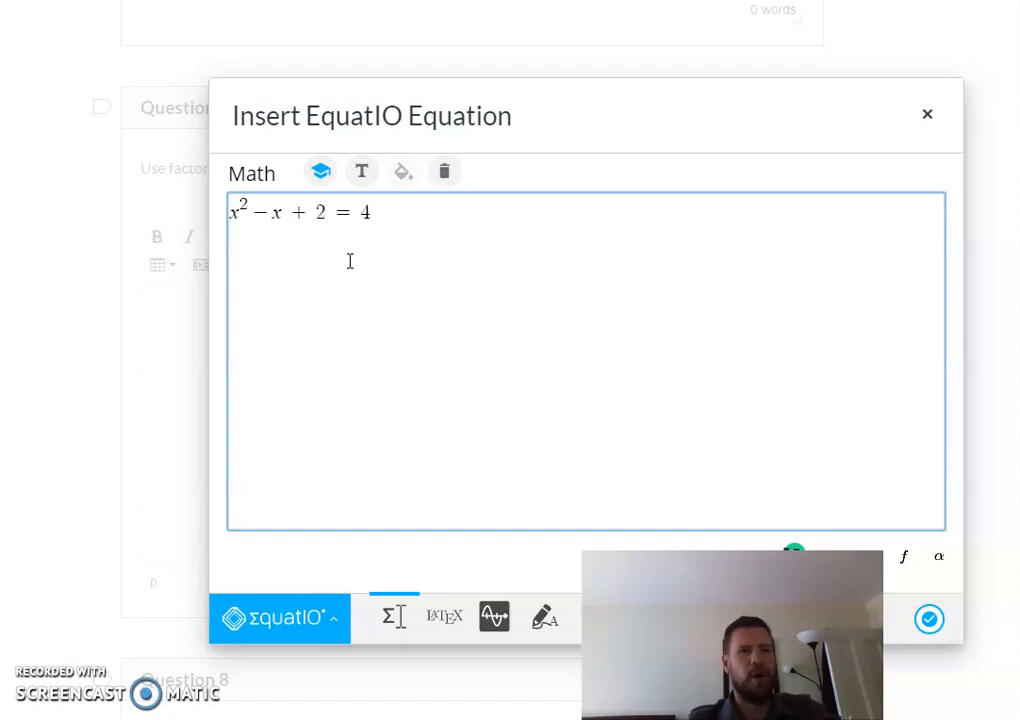
# - Delete the equation back to x with an empty exponent
pyautogui.press('BackSpace')
pyautogui.press('BackSpace')
pyautogui.press('BackSpace')
pyautogui.press('BackSpace')
pyautogui.press('BackSpace')
pyautogui.press('BackSpace')
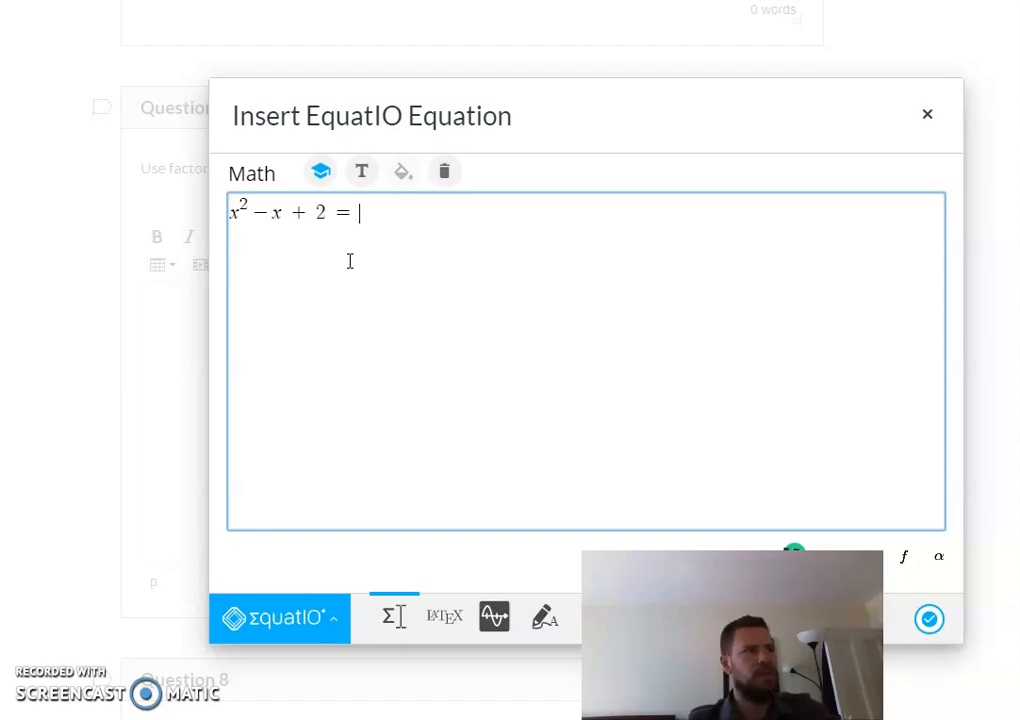
pyautogui.press('BackSpace')
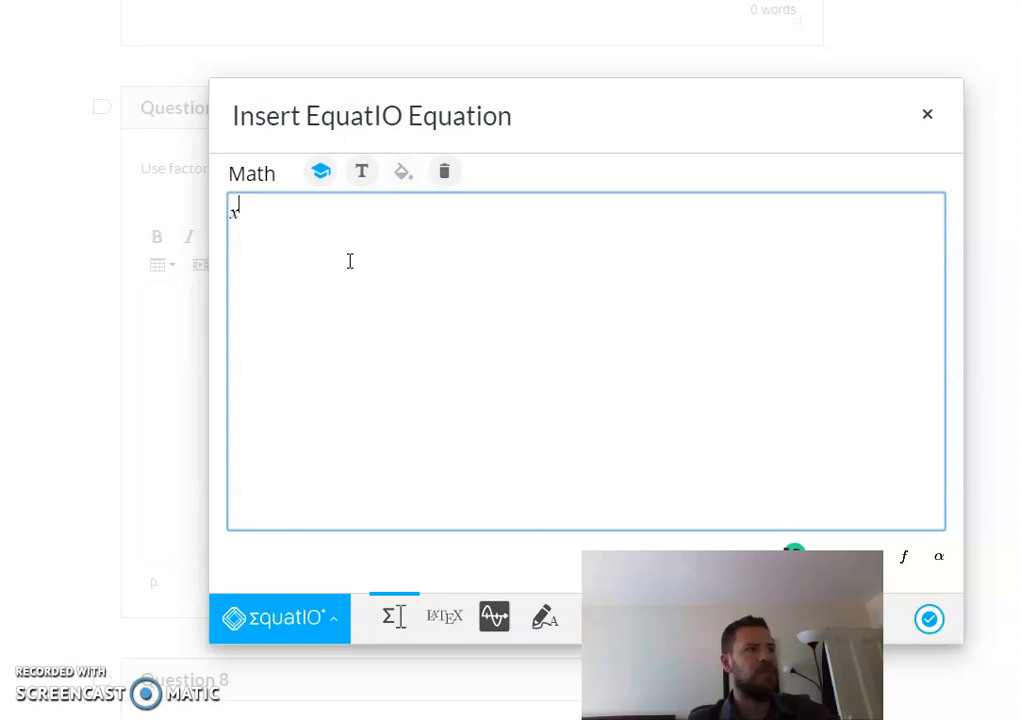
# - Fill the exponent of x by entering "squ" and accepting the "squared" prediction, then leave the exponent
pyautogui.write('squ')
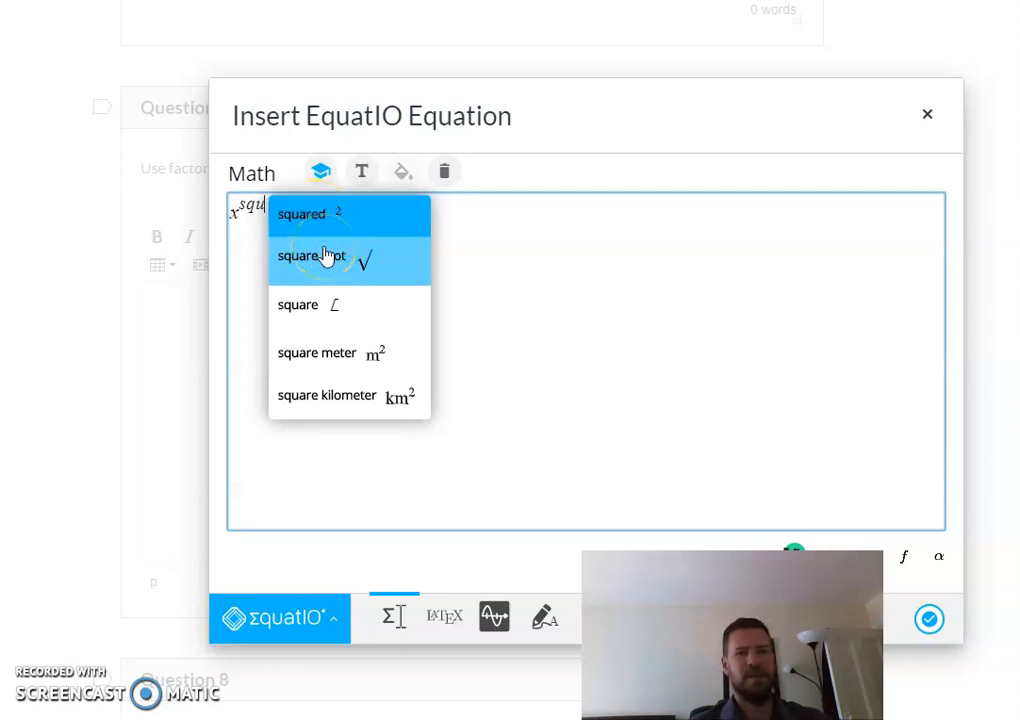
pyautogui.click(322, 221)
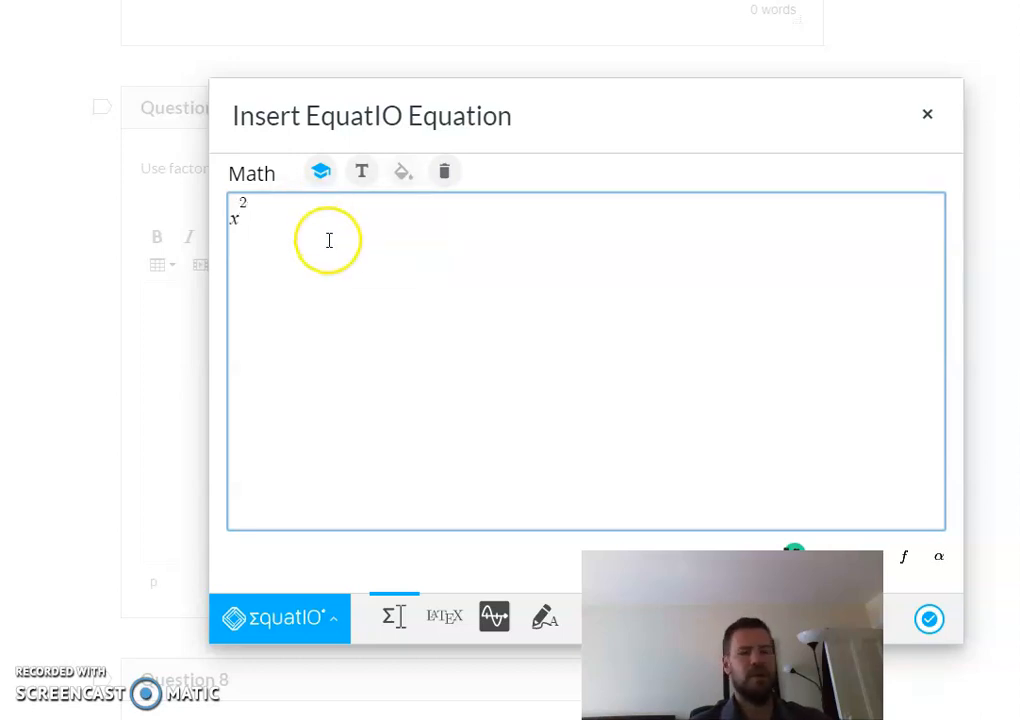
pyautogui.click(340, 244)
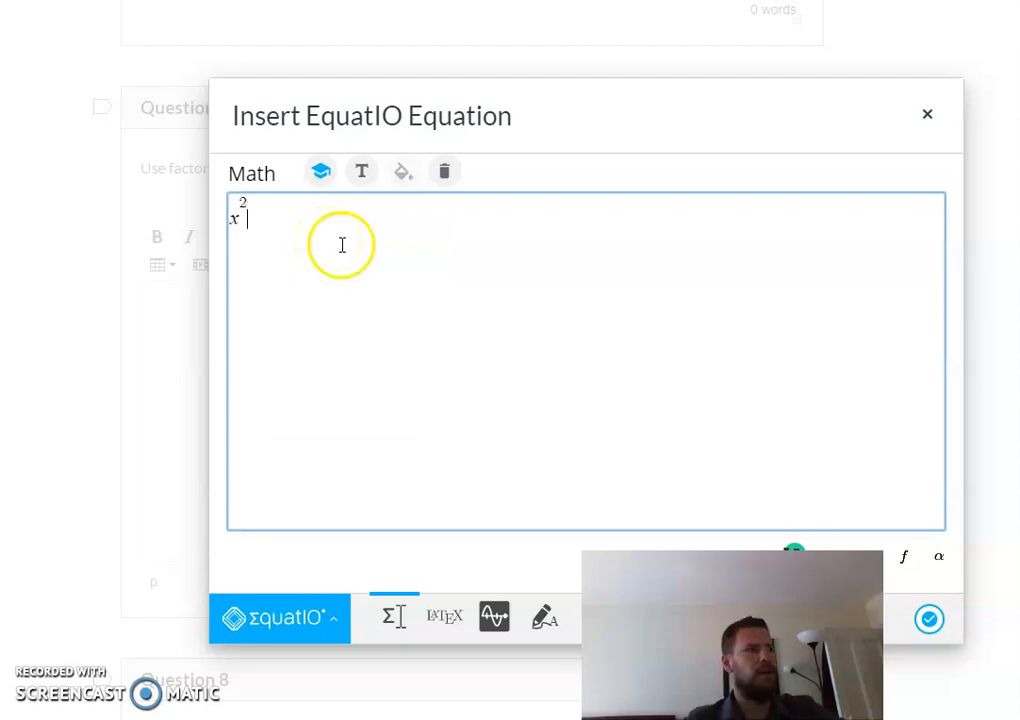
# - Continue the expression after x² with − x + 2 = 4
pyautogui.write('-x+')
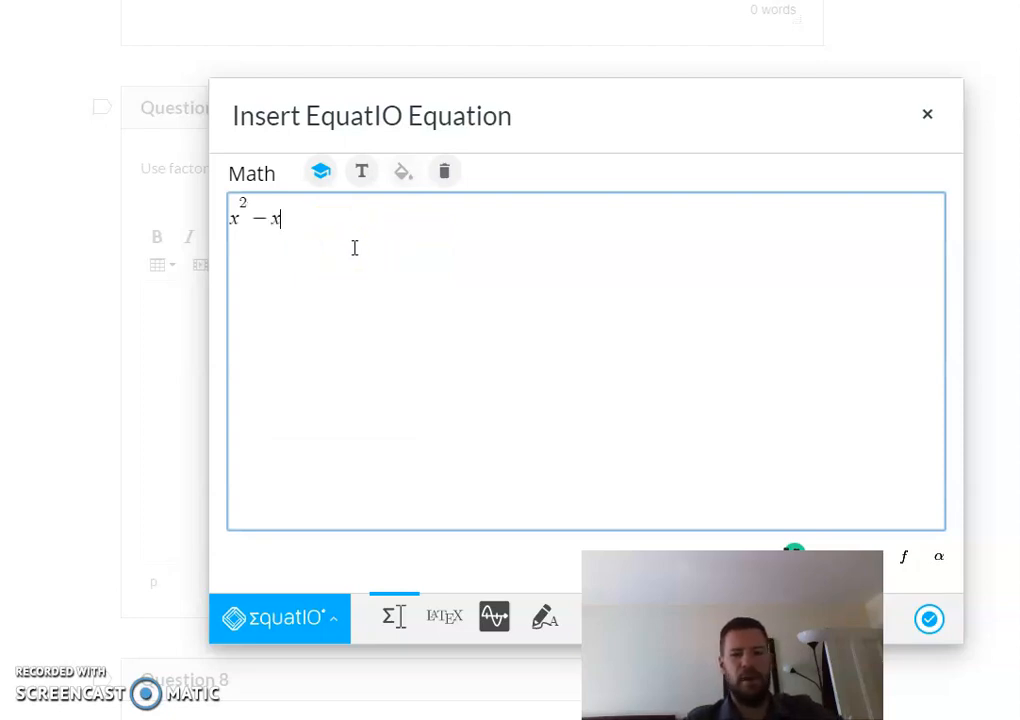
pyautogui.write('2')
pyautogui.write('=4')
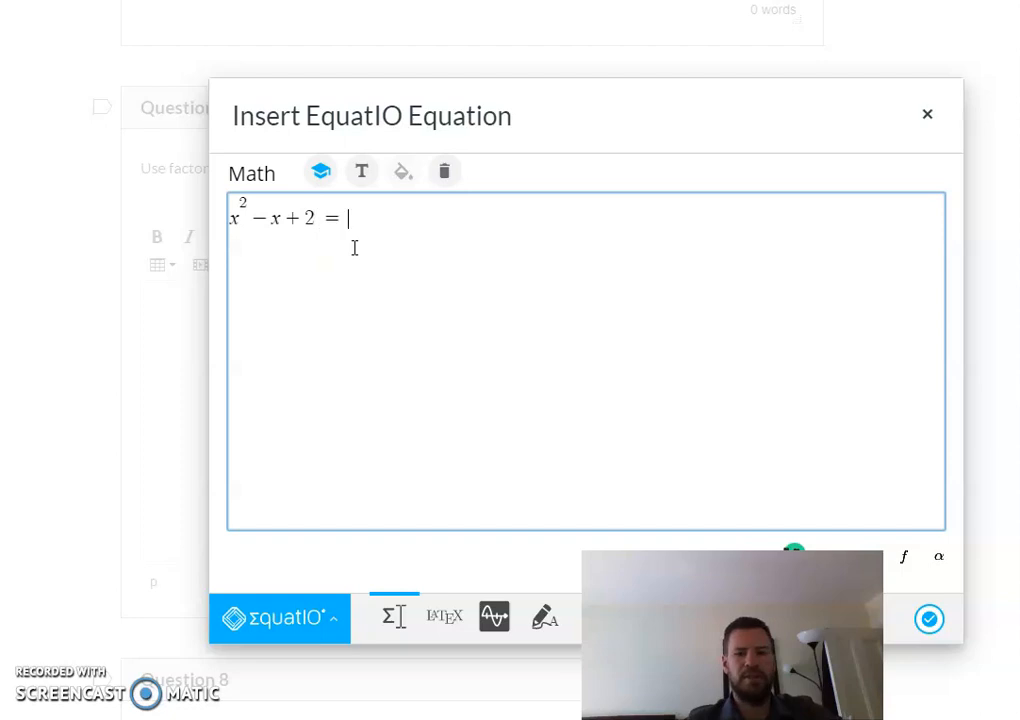
pyautogui.click(392, 258)
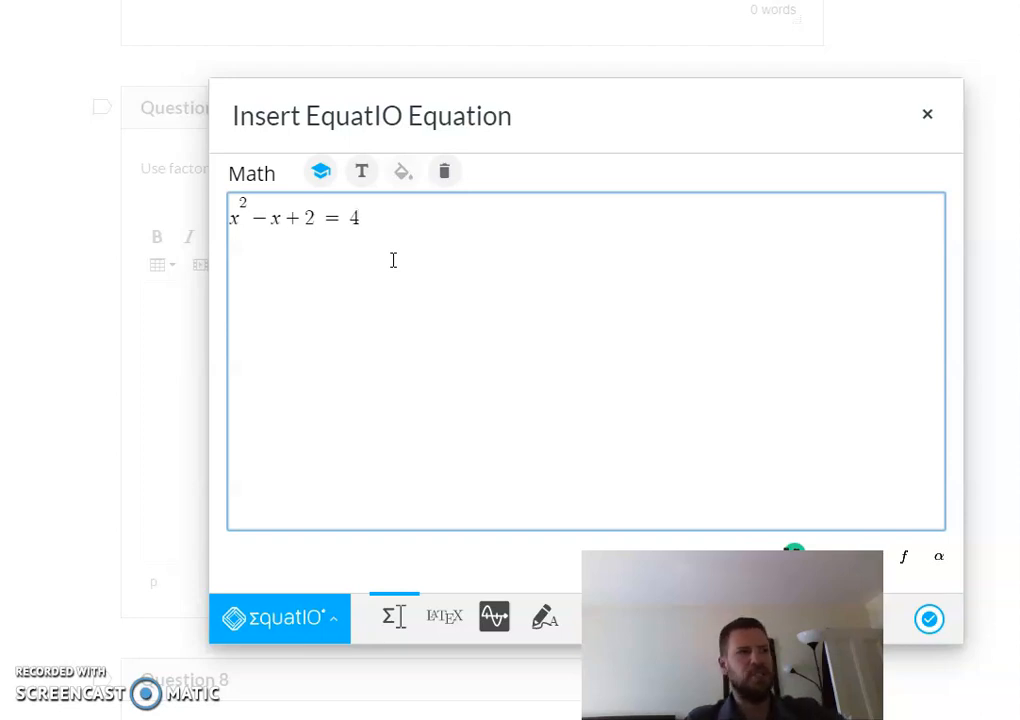
# - Remove "= 4" so the first line reads x² − x + 2, and add a second line below it
pyautogui.press('Return')
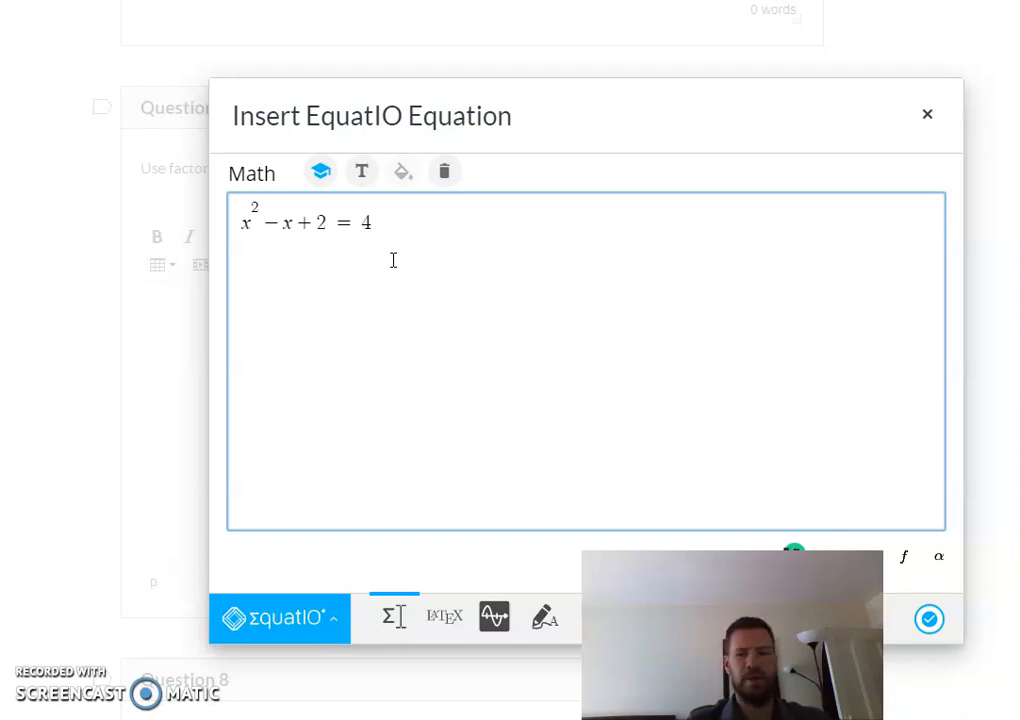
pyautogui.press('BackSpace')
pyautogui.press('BackSpace')
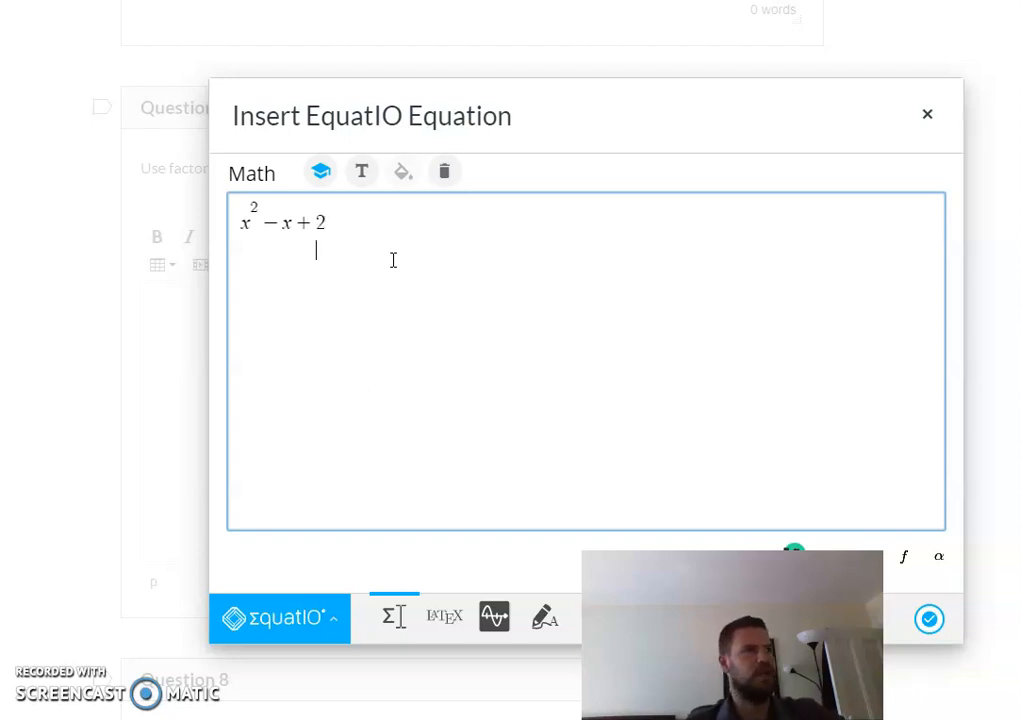
pyautogui.press('Return')
# - Enter the factored form (x + 1)(x − 2) on the second line and insert the math into the Question 7 answer
pyautogui.write('(')
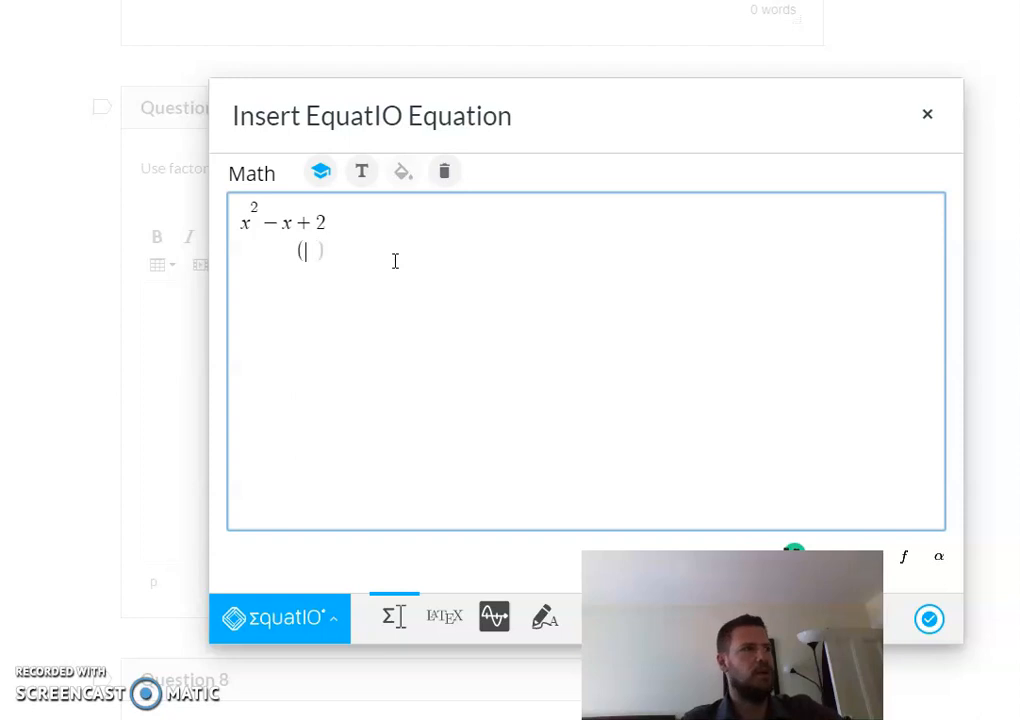
pyautogui.write('x')
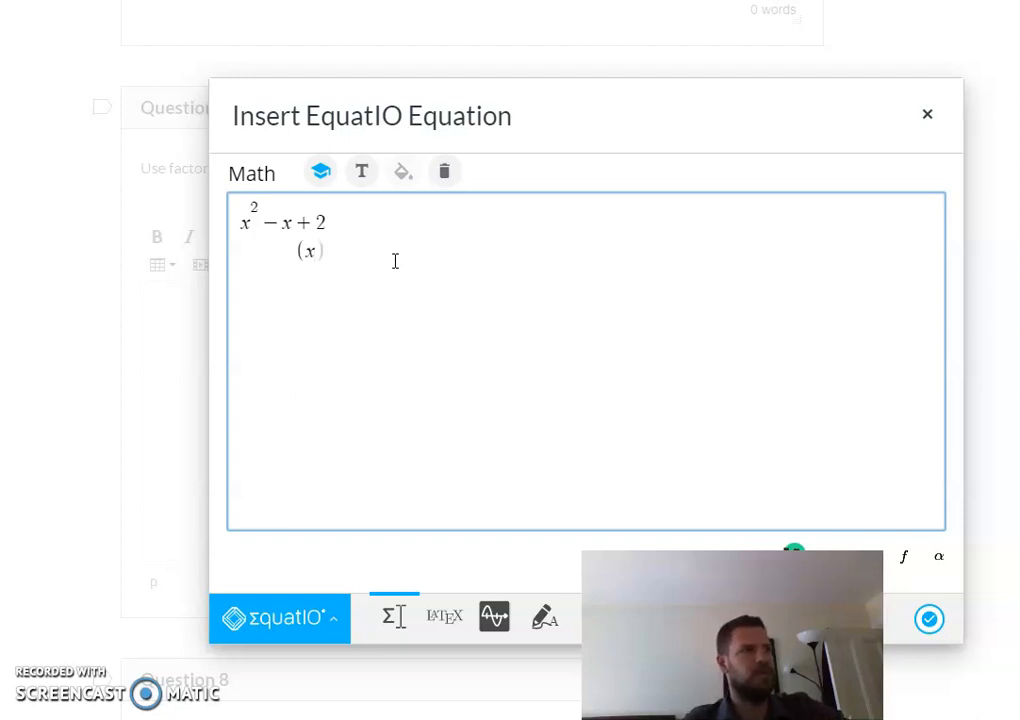
pyautogui.write('+1(x')
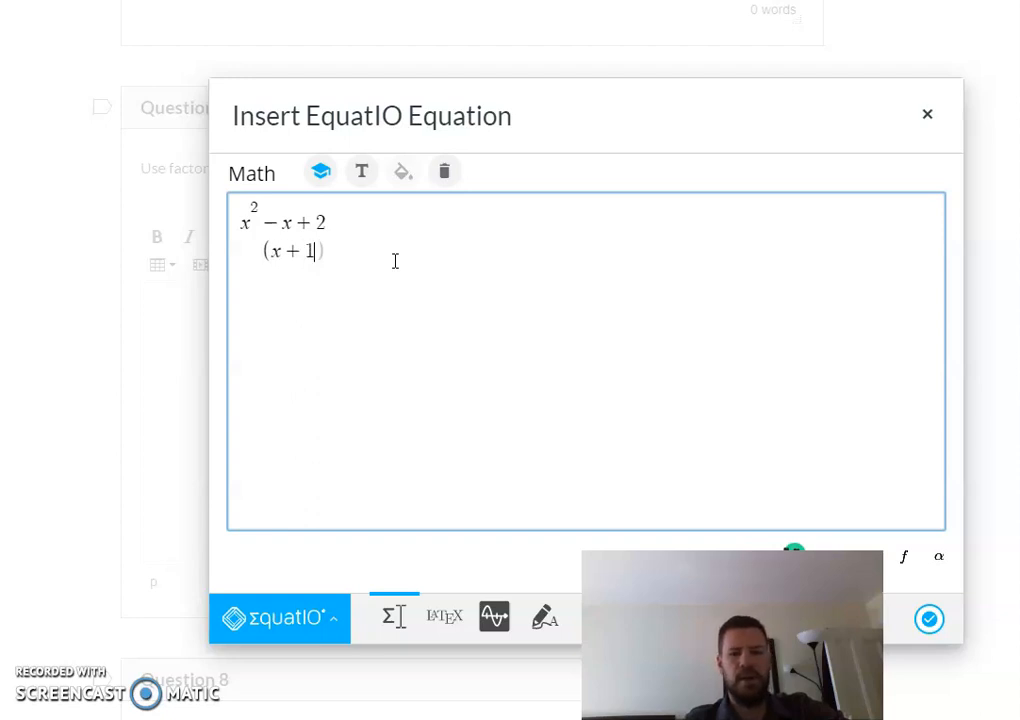
pyautogui.write('-2)')
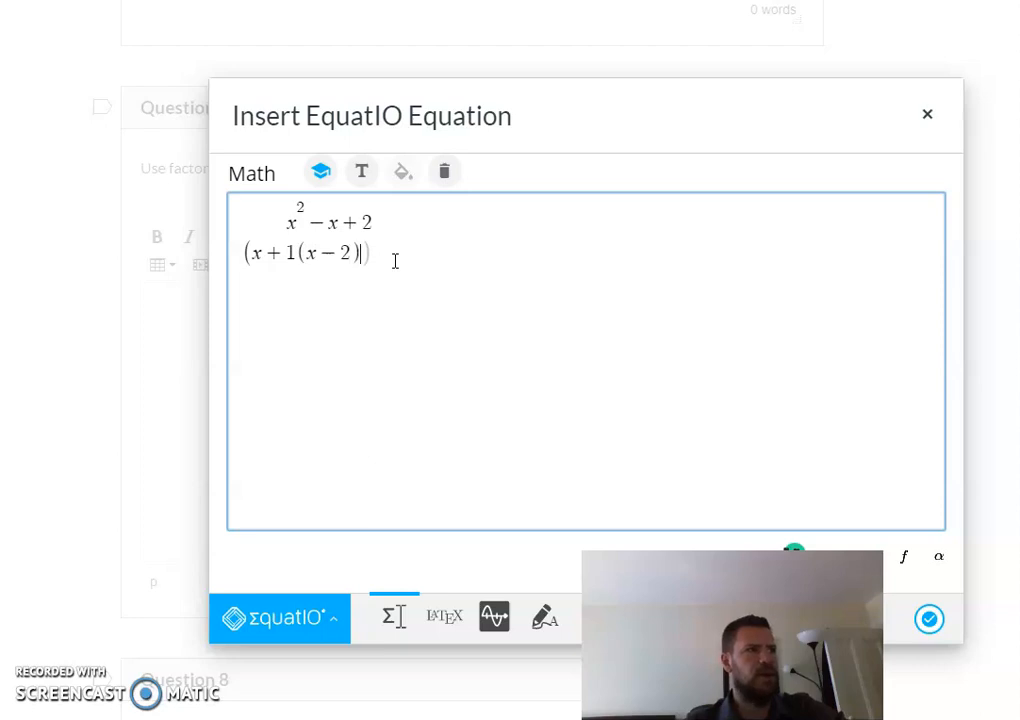
pyautogui.press('Left')
pyautogui.press('Left')
pyautogui.press('Left')
pyautogui.press('Left')
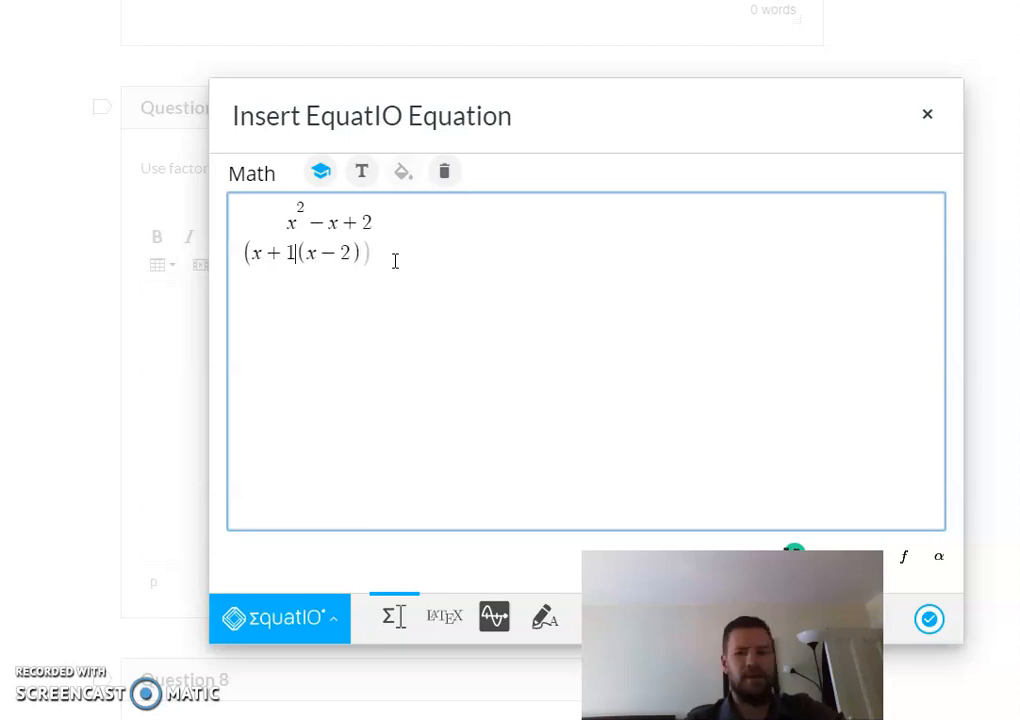
pyautogui.write(')')
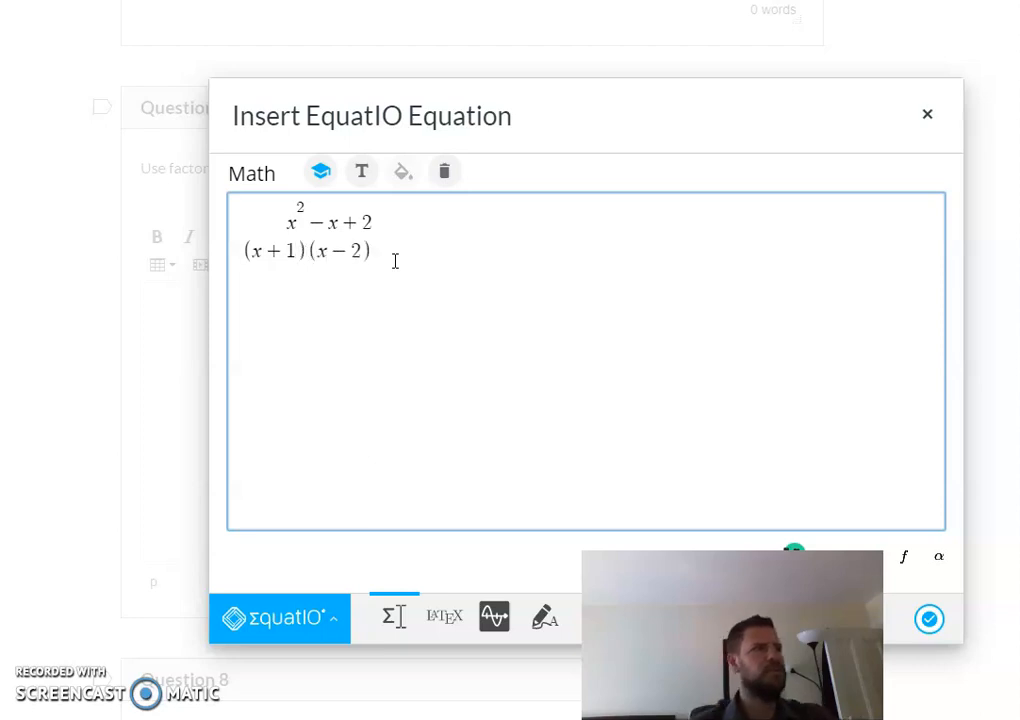
pyautogui.click(929, 620)
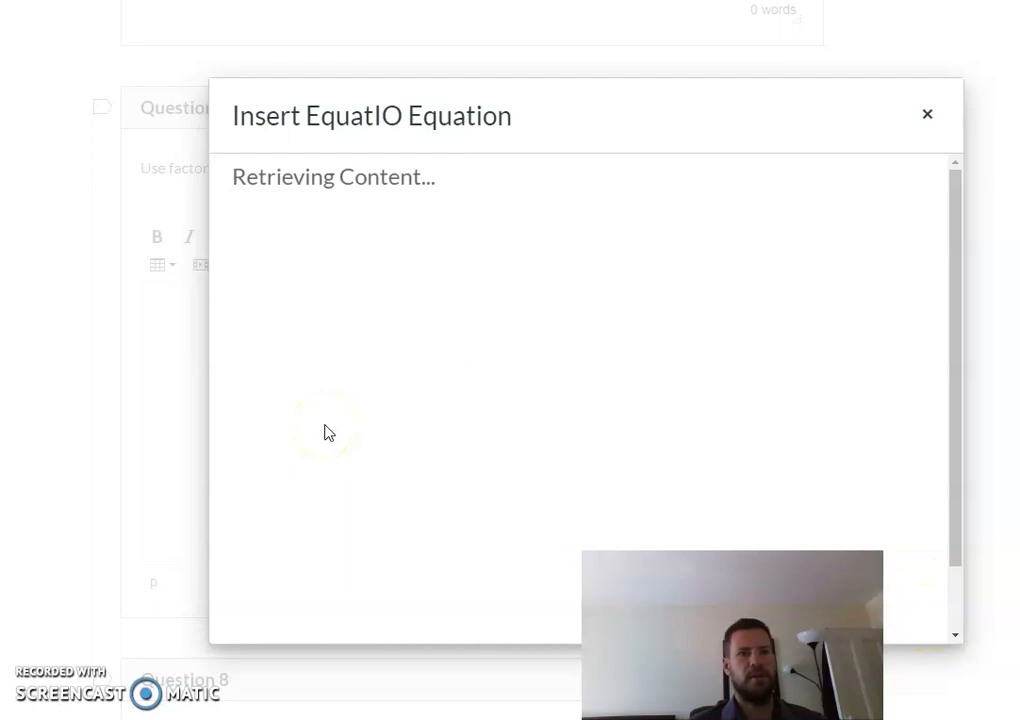
# - Reopen the equation image from the Question 7 answer in the EquatIO editor
pyautogui.click(248, 342)
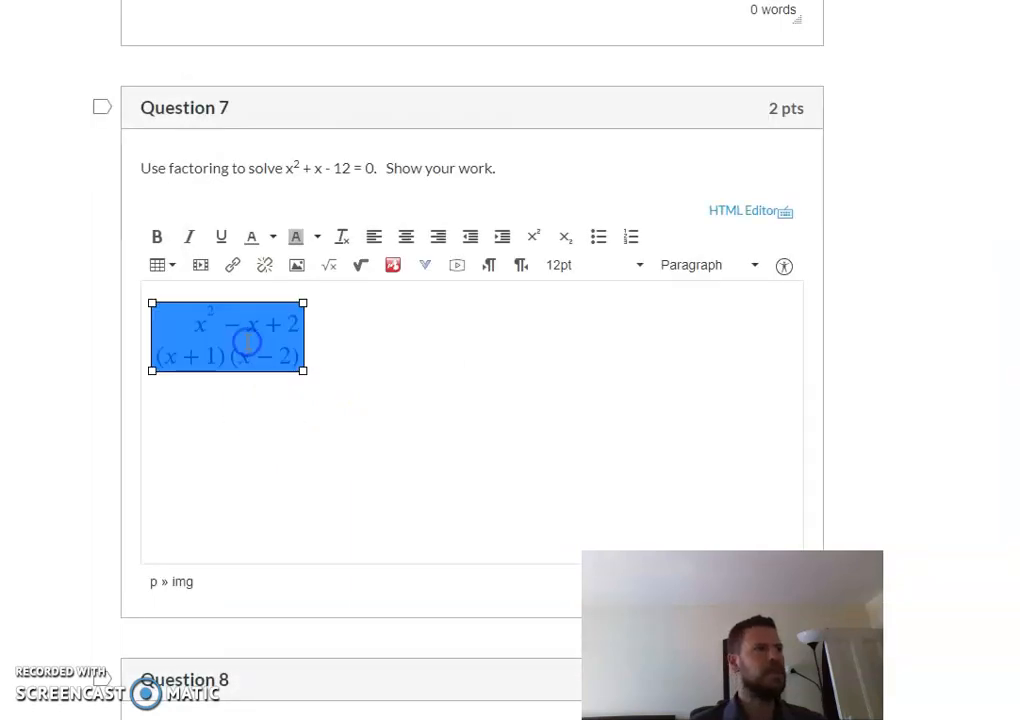
pyautogui.click(424, 270)
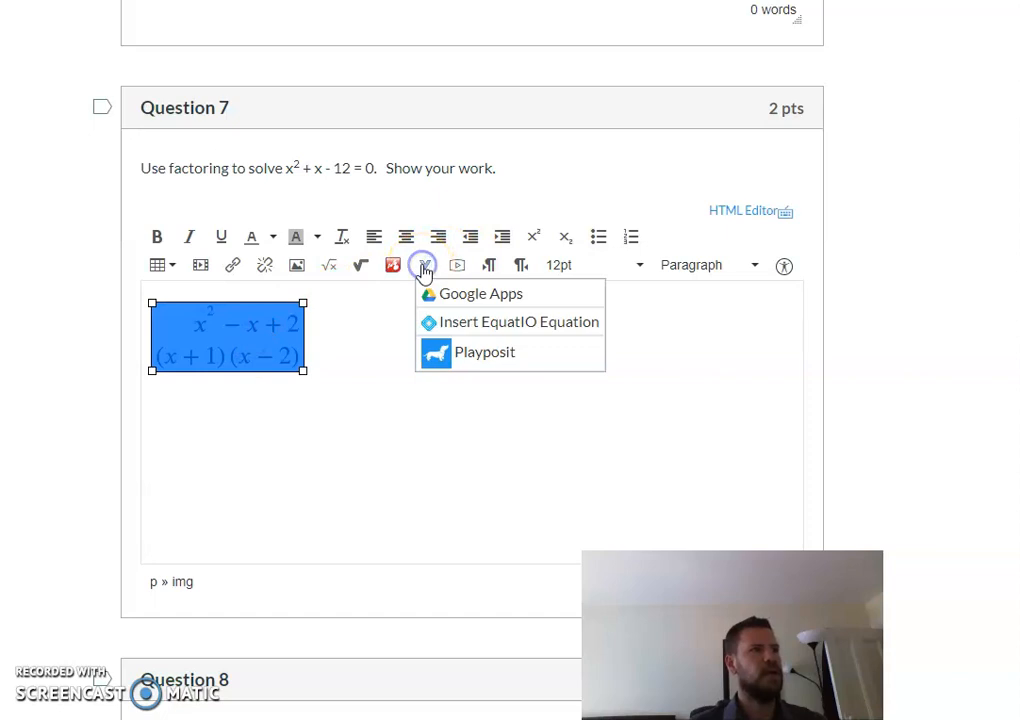
pyautogui.click(458, 322)
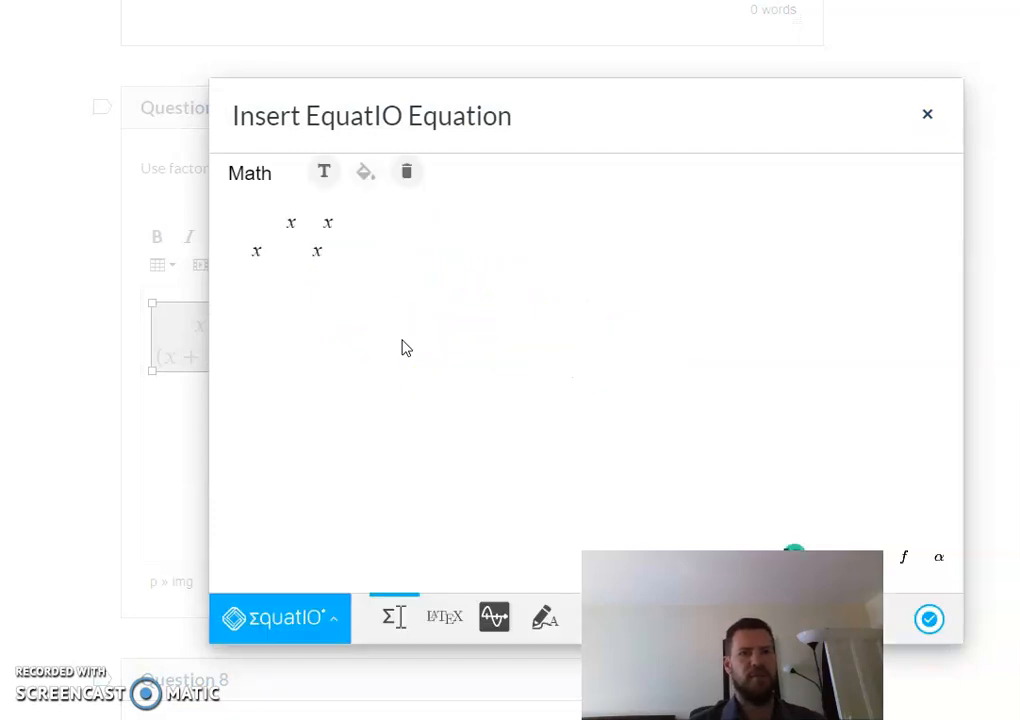
pyautogui.click(328, 238)
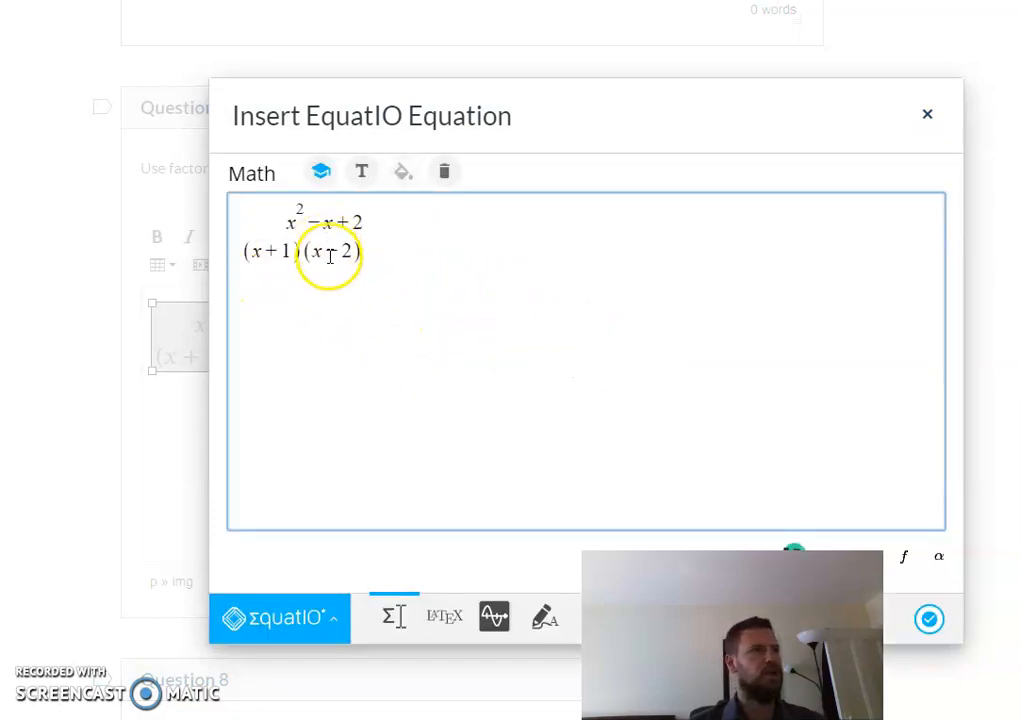
# - Color the second line, (x + 1)(x − 2), red
pyautogui.moveTo(357, 221); pyautogui.dragTo(290, 218)
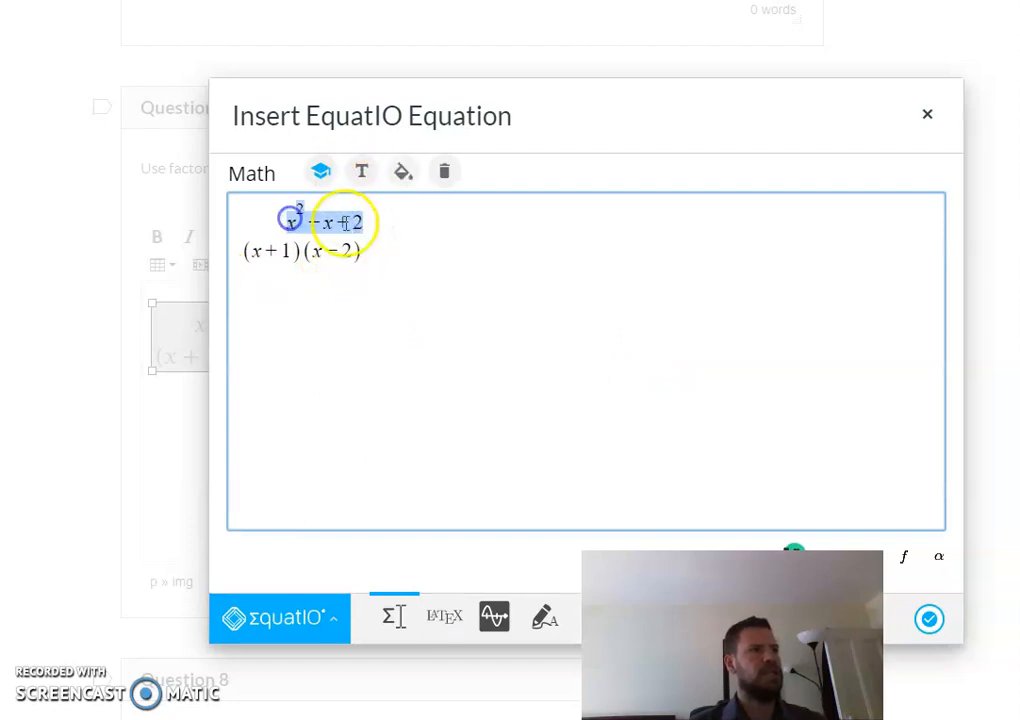
pyautogui.click(356, 254)
pyautogui.moveTo(358, 254); pyautogui.dragTo(258, 250)
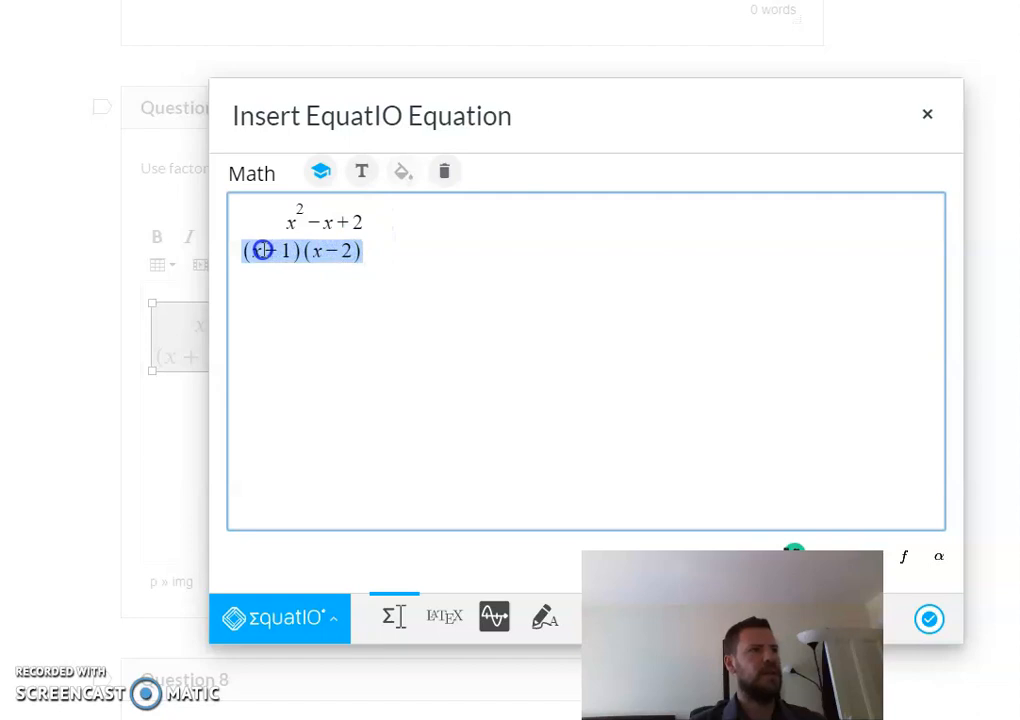
pyautogui.click(401, 174)
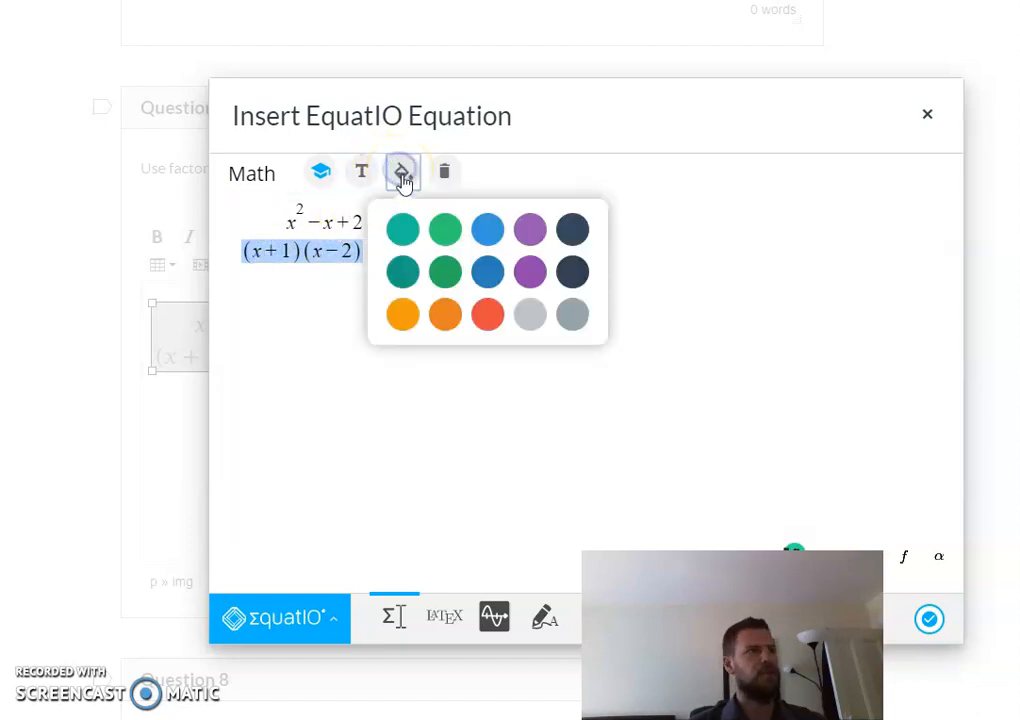
pyautogui.click(488, 316)
pyautogui.click(370, 249)
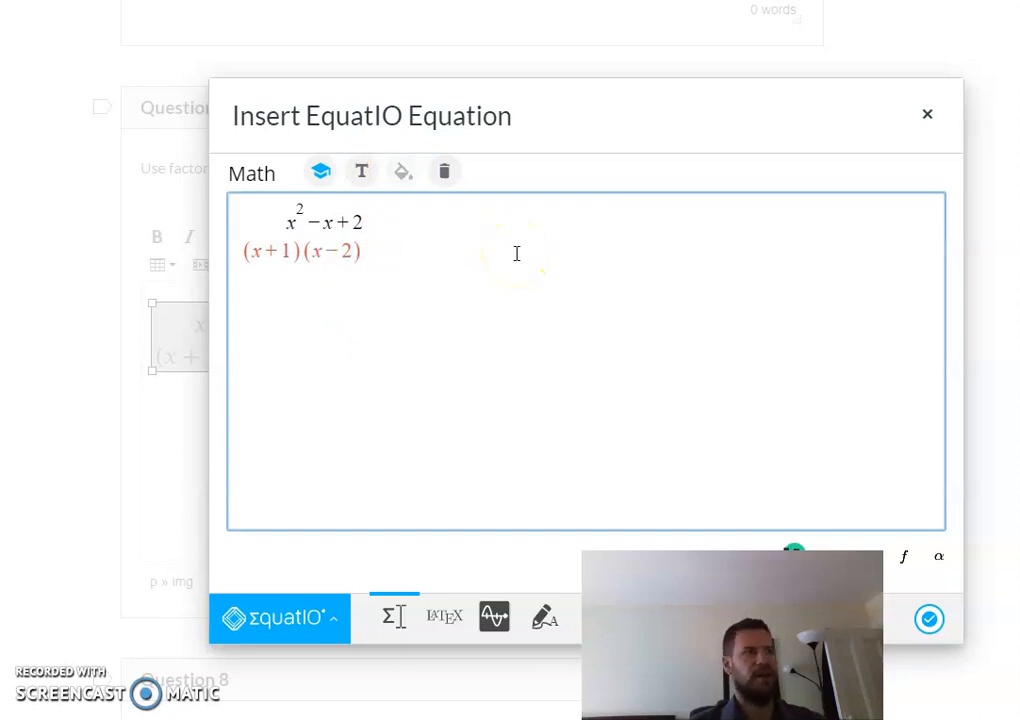
# - Clear all math from the editor and open the Math Options in the EquatIO options
pyautogui.click(446, 176)
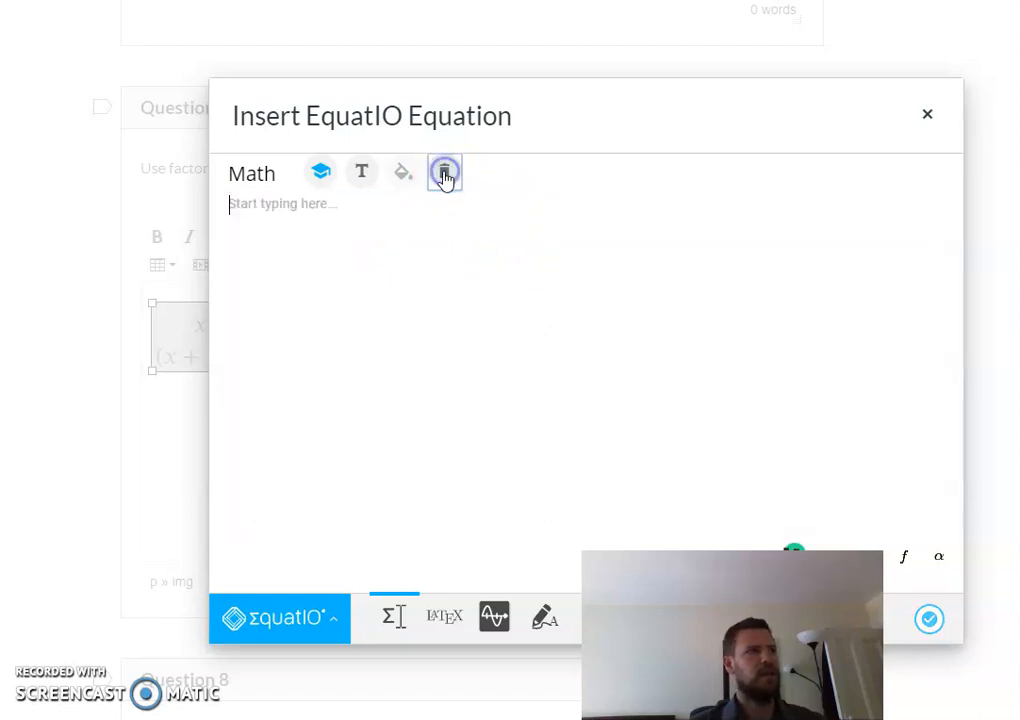
pyautogui.click(270, 620)
pyautogui.click(250, 484)
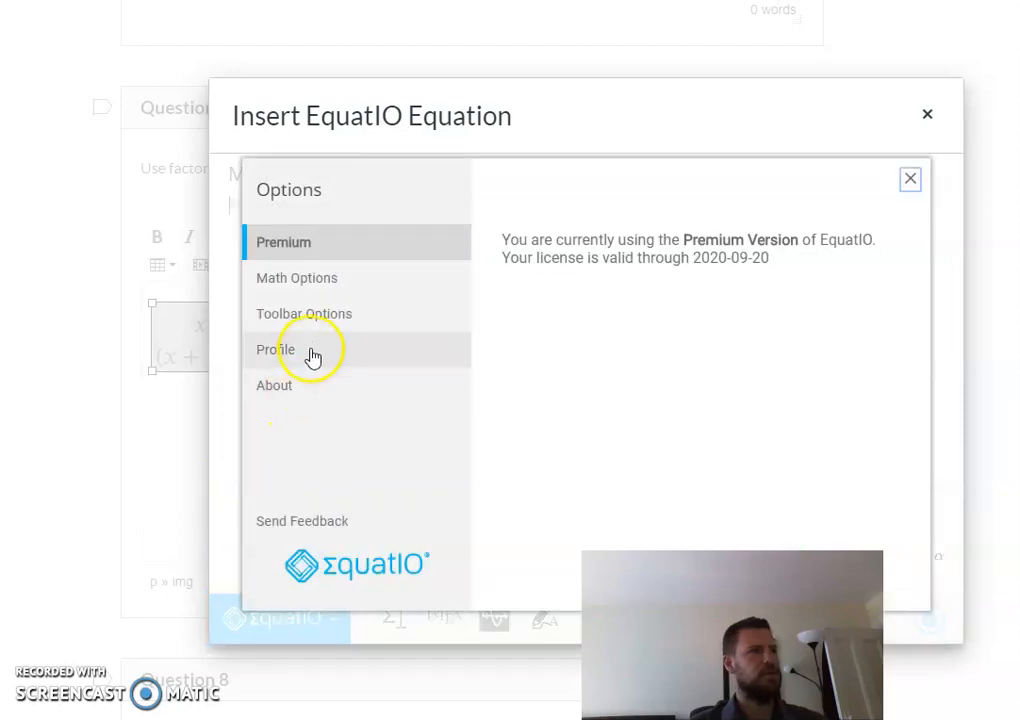
pyautogui.click(302, 280)
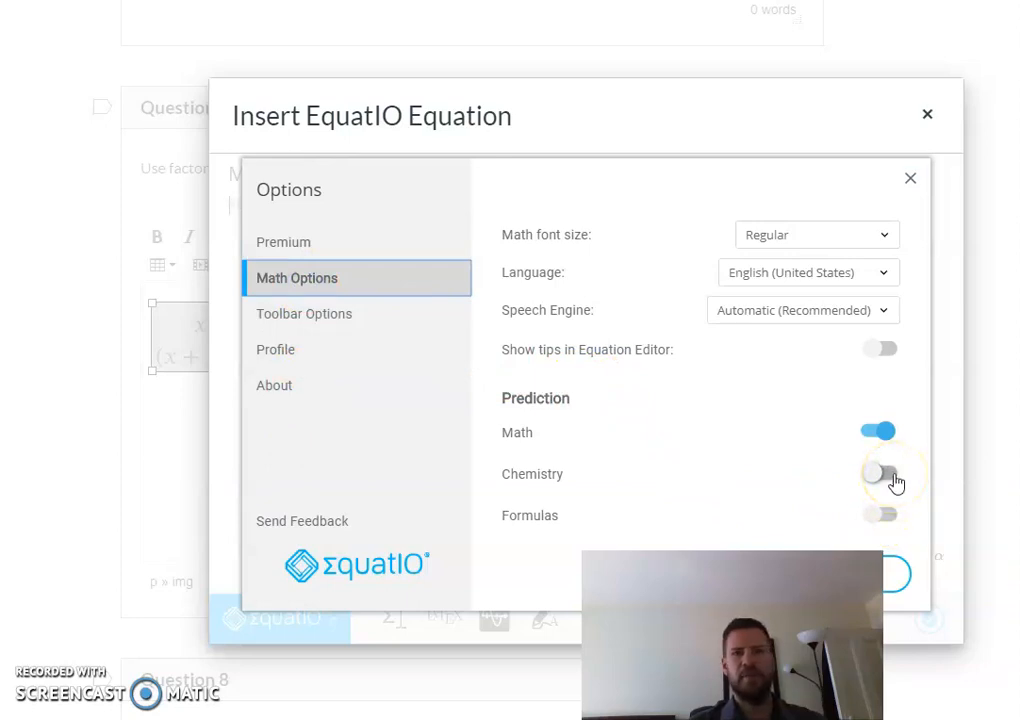
# - Turn on prediction for formulas and confirm the math options
pyautogui.click(897, 519)
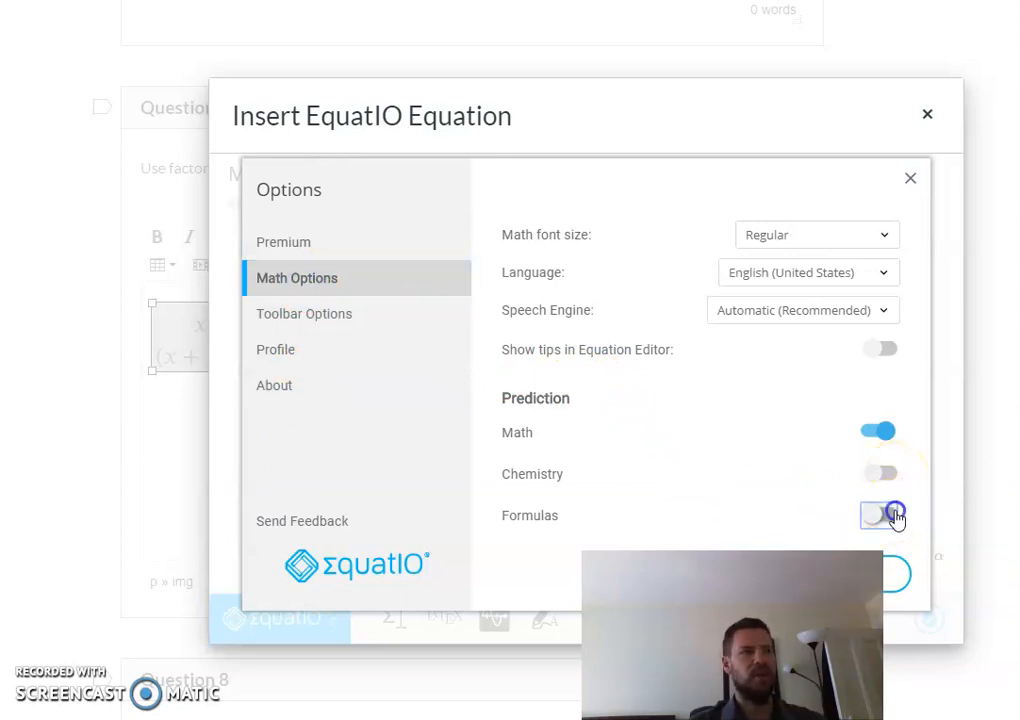
pyautogui.click(896, 577)
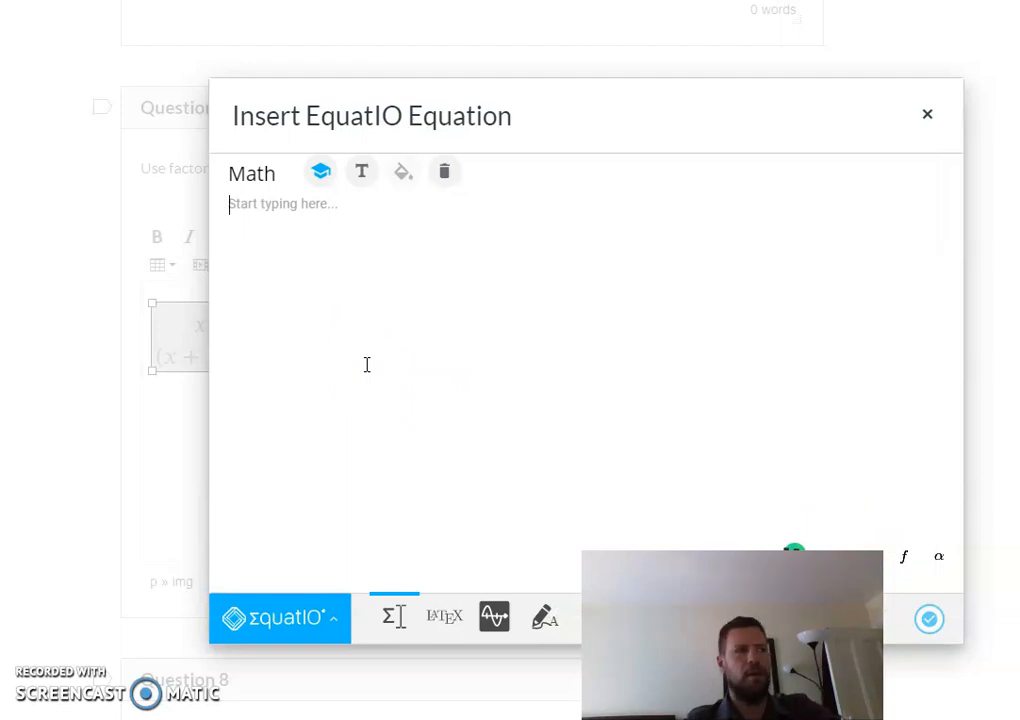
# - Insert the quadratic formula into the math editor from the prediction suggestions for "qua"
pyautogui.click(367, 365)
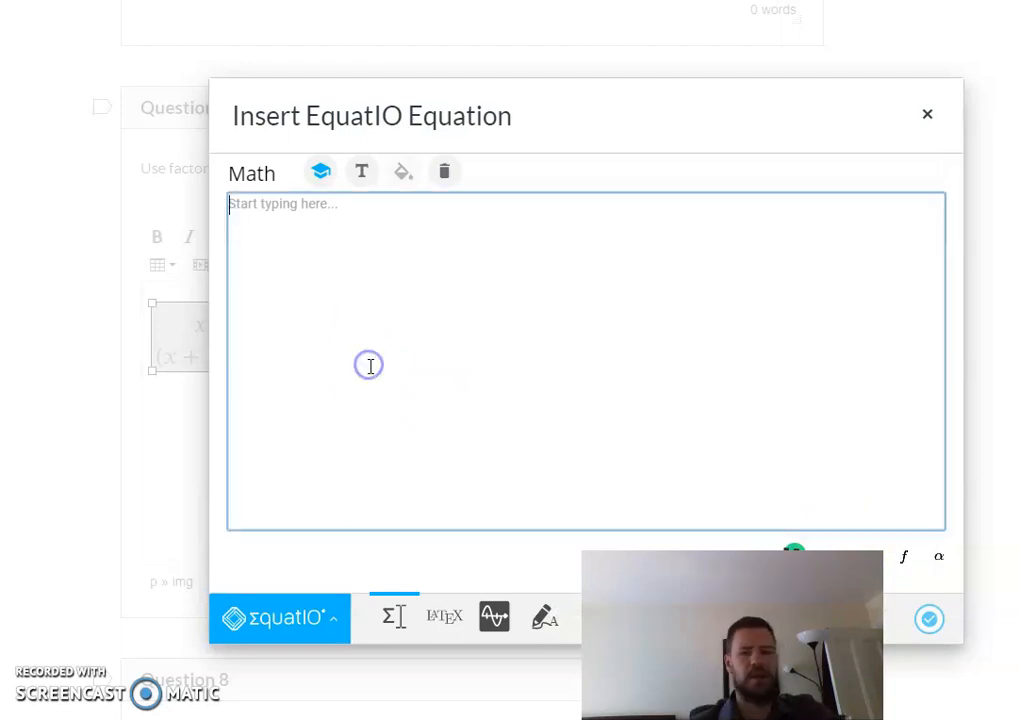
pyautogui.write('qued')
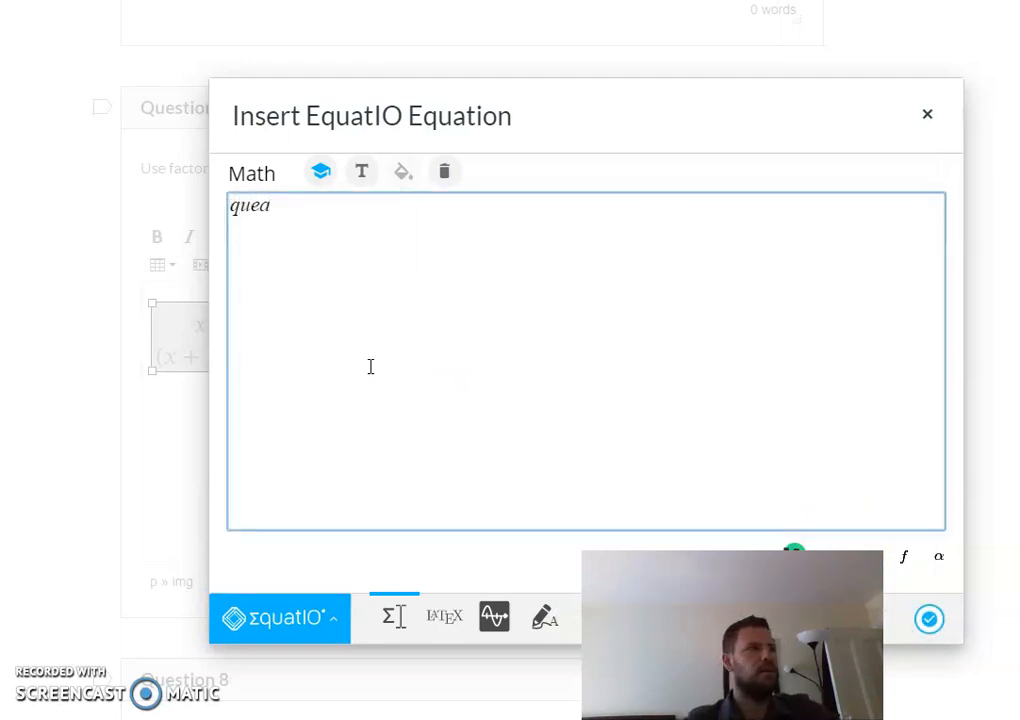
pyautogui.press('BackSpace')
pyautogui.press('BackSpace')
pyautogui.write('ad')
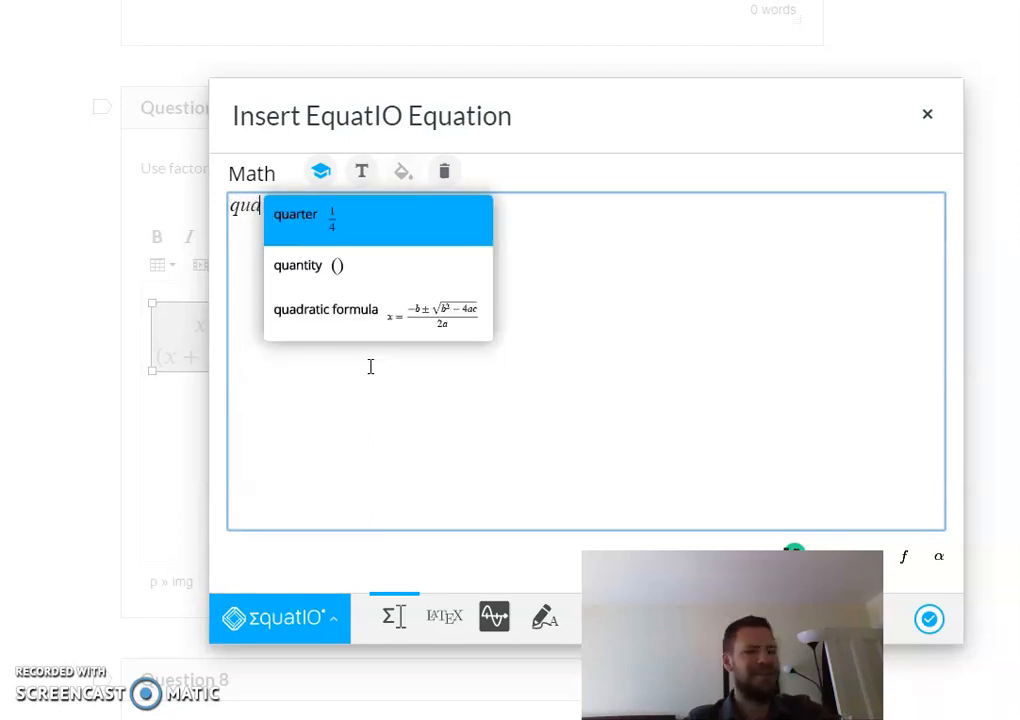
pyautogui.click(368, 234)
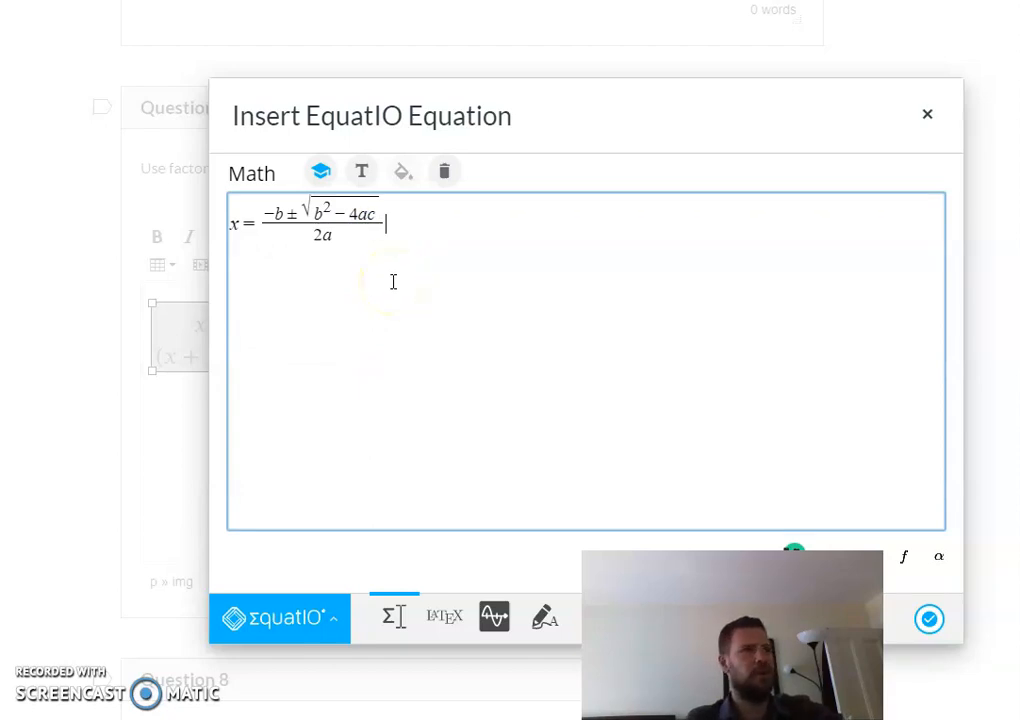
# - Enter "sine" on a new line below the quadratic formula and dismiss the suggested formulas without choosing one
pyautogui.press('Return')
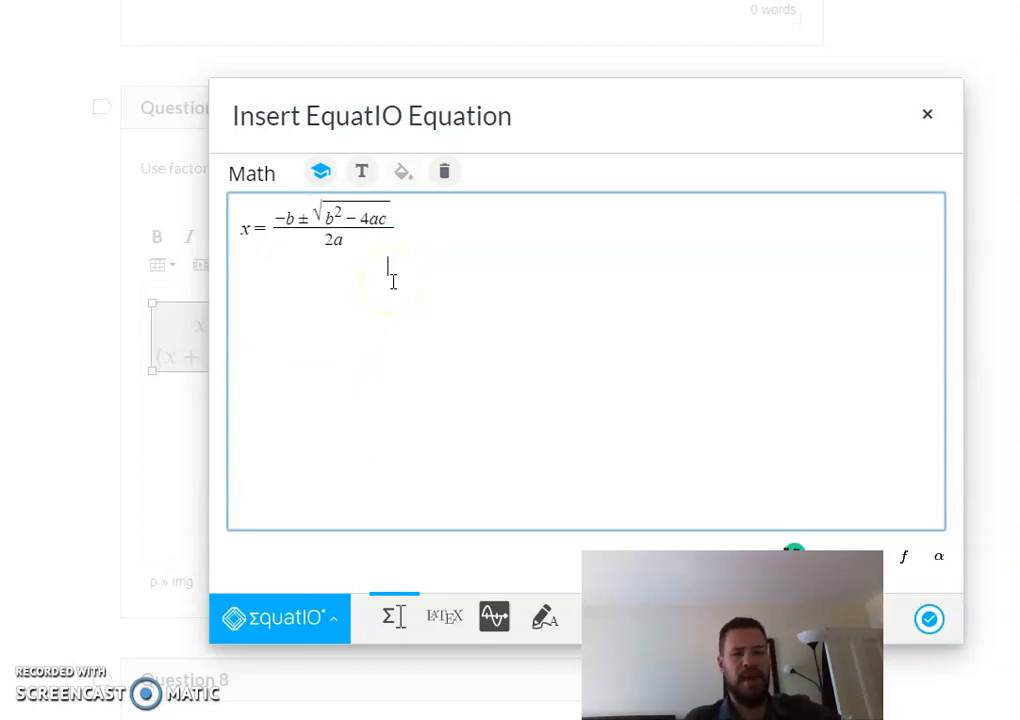
pyautogui.write('sine')
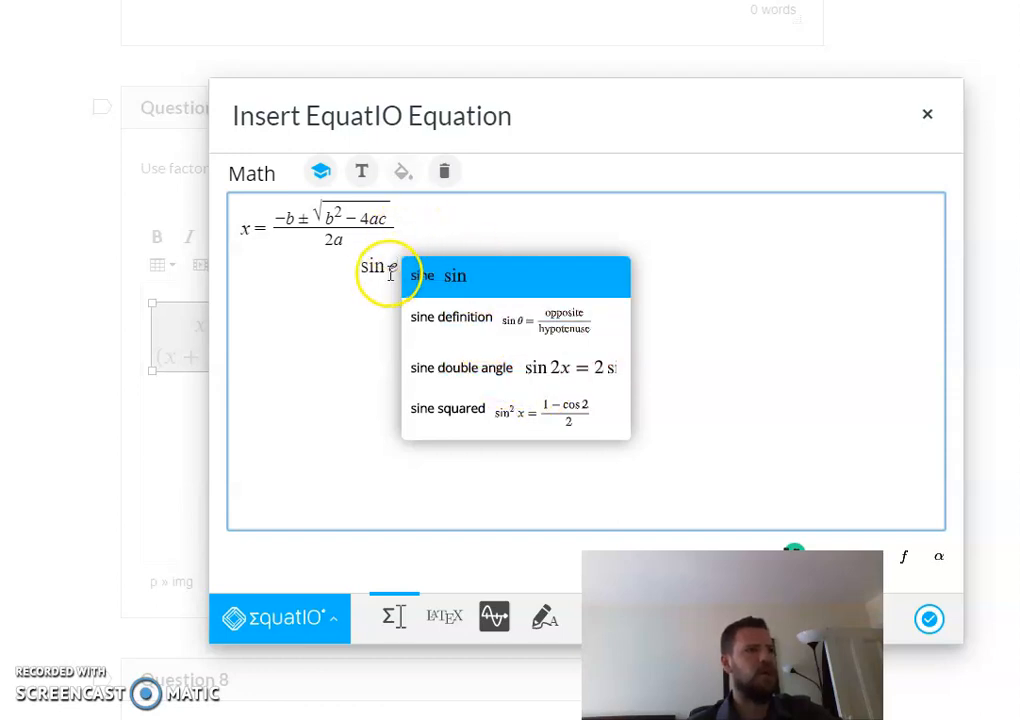
pyautogui.press('BackSpace')
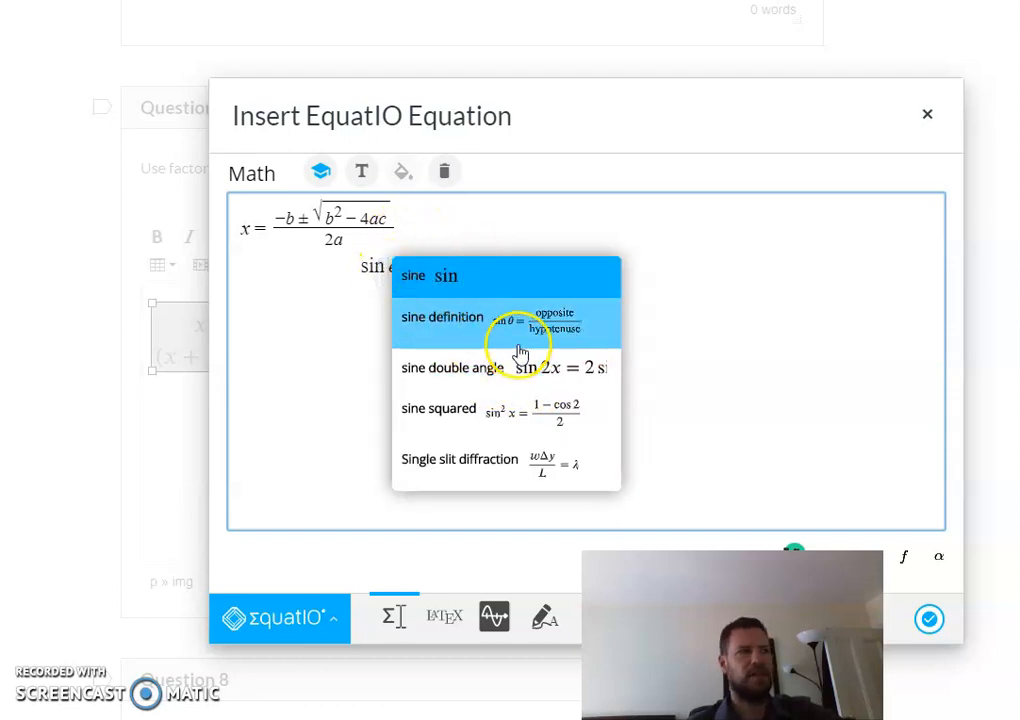
pyautogui.click(716, 273)
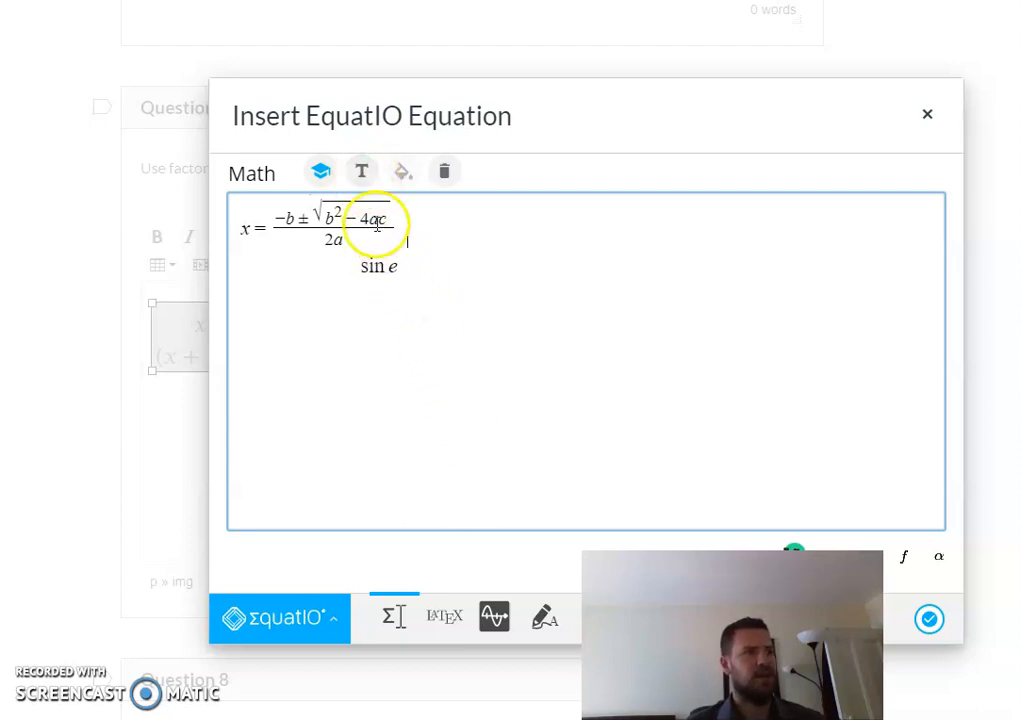
# - Clear all math and write x² − x + 2 by hand with handwriting recognition
pyautogui.click(543, 620)
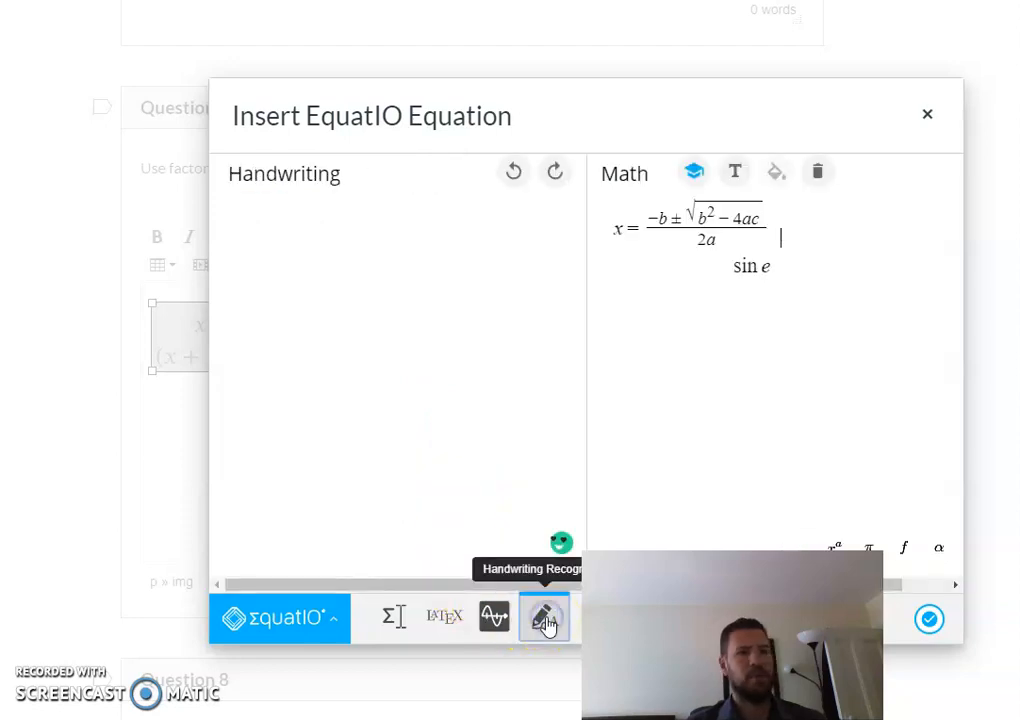
pyautogui.click(817, 172)
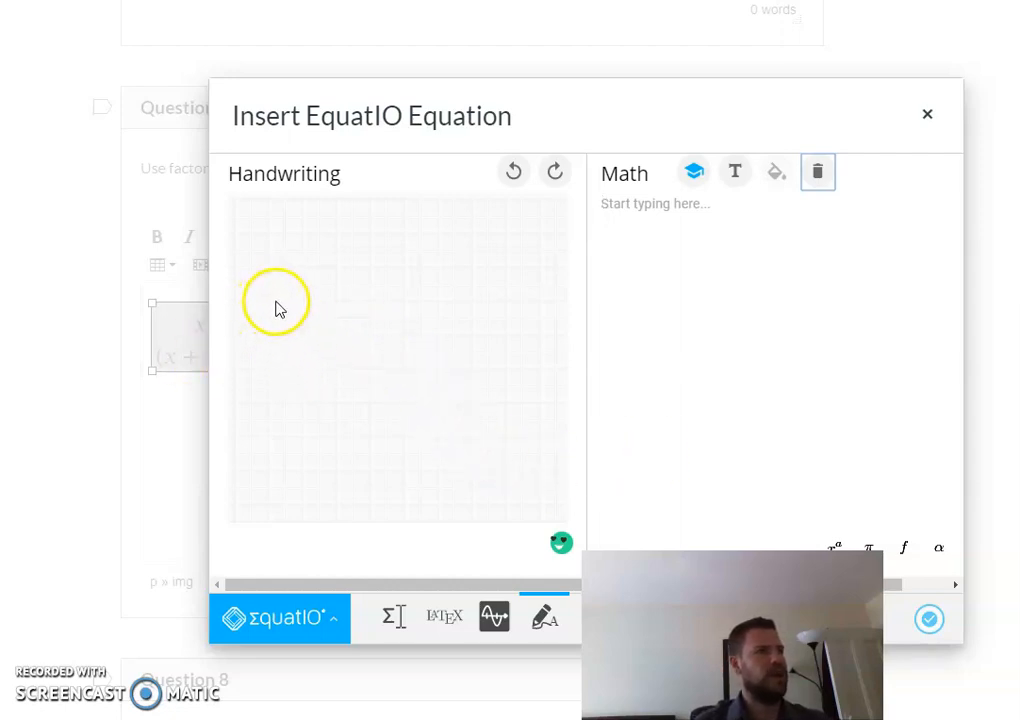
pyautogui.moveTo(283, 290)
pyautogui.mouseDown()
pyautogui.moveTo(267, 322)
pyautogui.moveTo(283, 320)
pyautogui.mouseUp()
pyautogui.moveTo(288, 276)
pyautogui.mouseDown()
pyautogui.moveTo(378, 322)
pyautogui.moveTo(364, 322)
pyautogui.mouseUp()
pyautogui.moveTo(405, 288)
pyautogui.mouseDown()
pyautogui.moveTo(404, 316)
pyautogui.moveTo(414, 302)
pyautogui.moveTo(462, 319)
pyautogui.mouseUp()
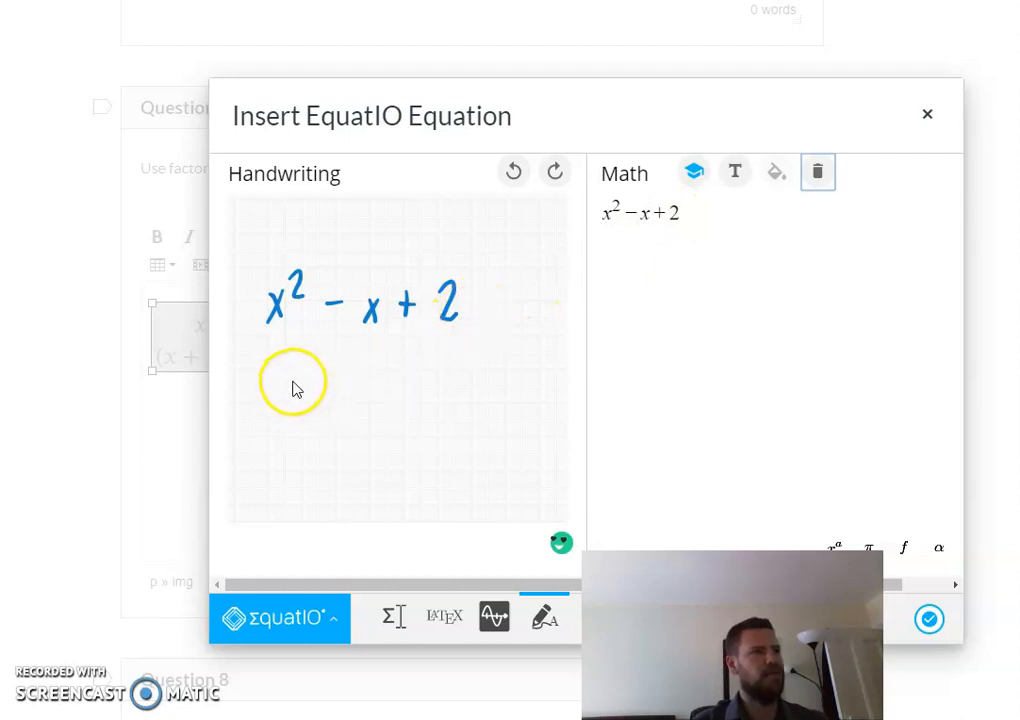
# - Handwrite the factored form (x − 2)(x + 1) on a second line below the first expression
pyautogui.moveTo(275, 378)
pyautogui.mouseDown()
pyautogui.moveTo(292, 402)
pyautogui.moveTo(275, 405)
pyautogui.moveTo(337, 382)
pyautogui.moveTo(356, 405)
pyautogui.mouseUp()
pyautogui.moveTo(365, 365); pyautogui.dragTo(368, 408)
pyautogui.moveTo(268, 366); pyautogui.dragTo(256, 412)
pyautogui.moveTo(392, 365)
pyautogui.mouseDown()
pyautogui.moveTo(384, 414)
pyautogui.moveTo(417, 408)
pyautogui.mouseUp()
pyautogui.moveTo(418, 382)
pyautogui.mouseDown()
pyautogui.moveTo(400, 410)
pyautogui.moveTo(444, 404)
pyautogui.moveTo(471, 371)
pyautogui.moveTo(484, 408)
pyautogui.moveTo(469, 407)
pyautogui.mouseUp()
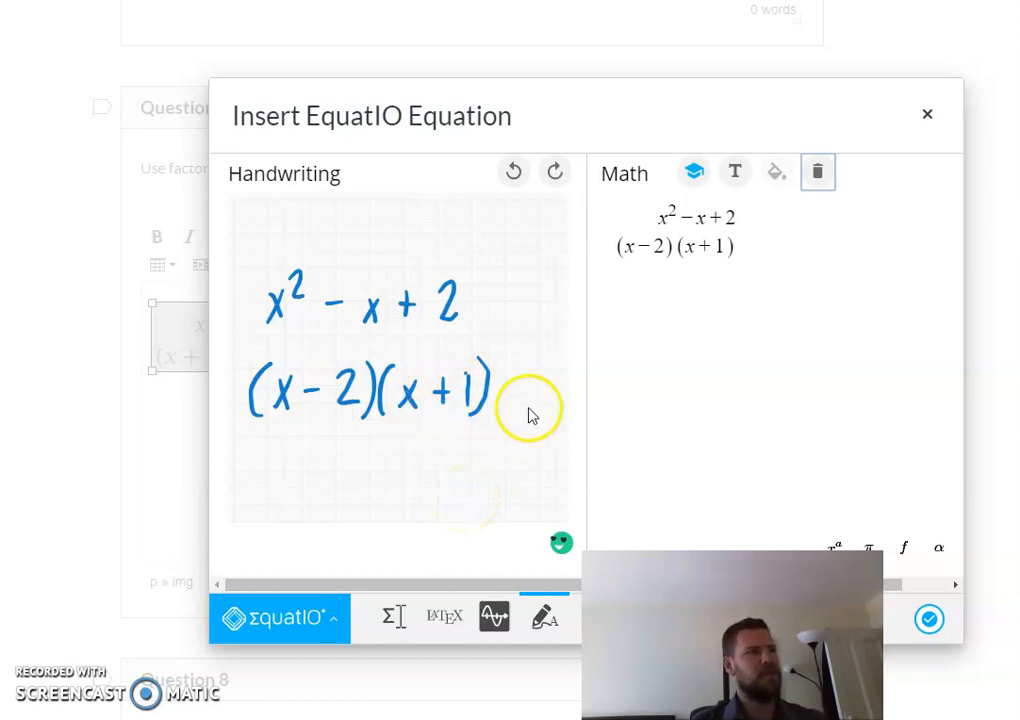
# - Handwrite (x − 3) on a third line and add some rough, unclear strokes after it
pyautogui.moveTo(312, 458)
pyautogui.mouseDown()
pyautogui.moveTo(290, 494)
pyautogui.moveTo(313, 494)
pyautogui.moveTo(369, 462)
pyautogui.moveTo(364, 490)
pyautogui.mouseUp()
pyautogui.moveTo(396, 434); pyautogui.dragTo(399, 491)
pyautogui.moveTo(289, 441); pyautogui.dragTo(272, 496)
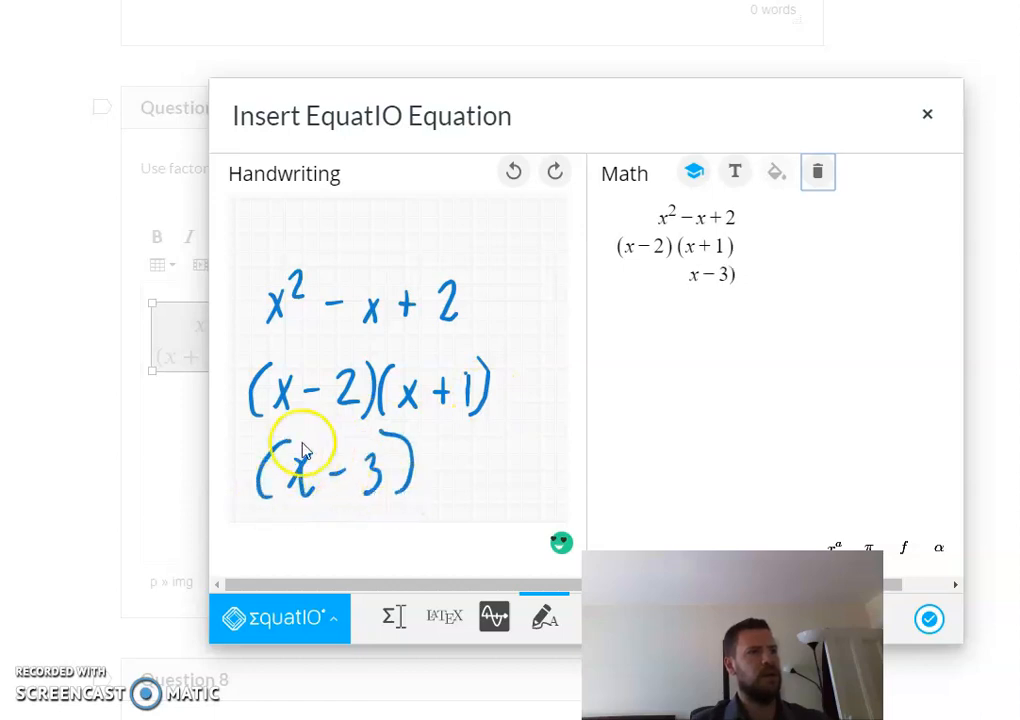
pyautogui.moveTo(420, 456)
pyautogui.mouseDown()
pyautogui.moveTo(414, 484)
pyautogui.moveTo(436, 488)
pyautogui.mouseUp()
pyautogui.moveTo(446, 478); pyautogui.dragTo(480, 475)
pyautogui.moveTo(488, 467)
pyautogui.mouseDown()
pyautogui.moveTo(498, 466)
pyautogui.moveTo(492, 490)
pyautogui.mouseUp()
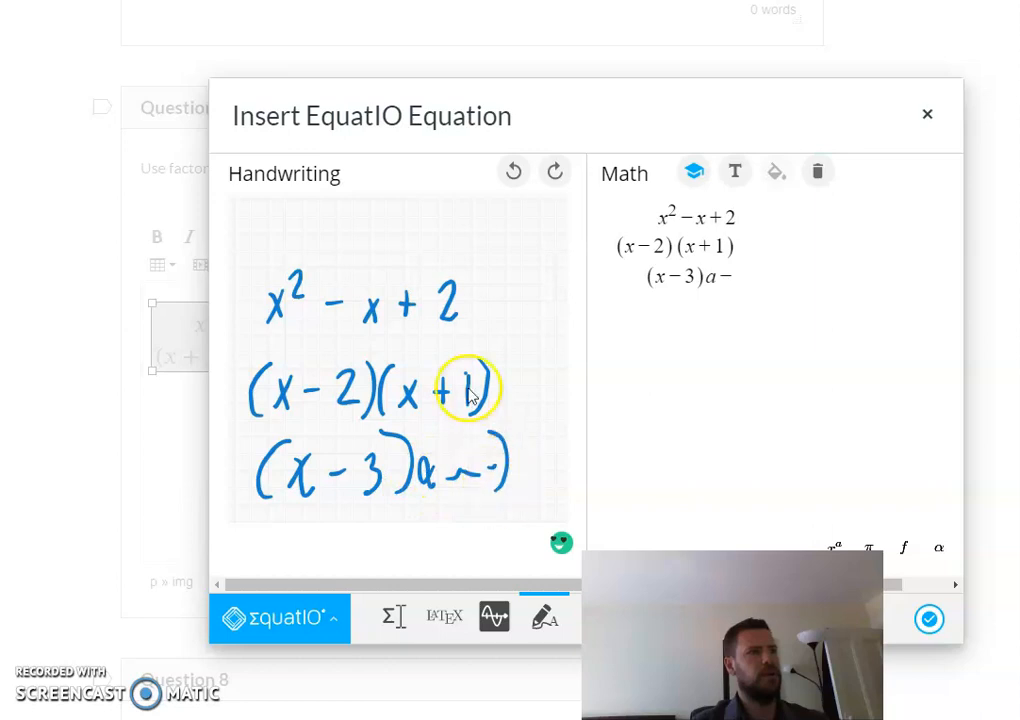
# - Replace the misrecognized characters after (x − 3) in the third line of the math editor with (4 − 5)
pyautogui.click(724, 276)
pyautogui.press('BackSpace')
pyautogui.press('BackSpace')
pyautogui.press('BackSpace')
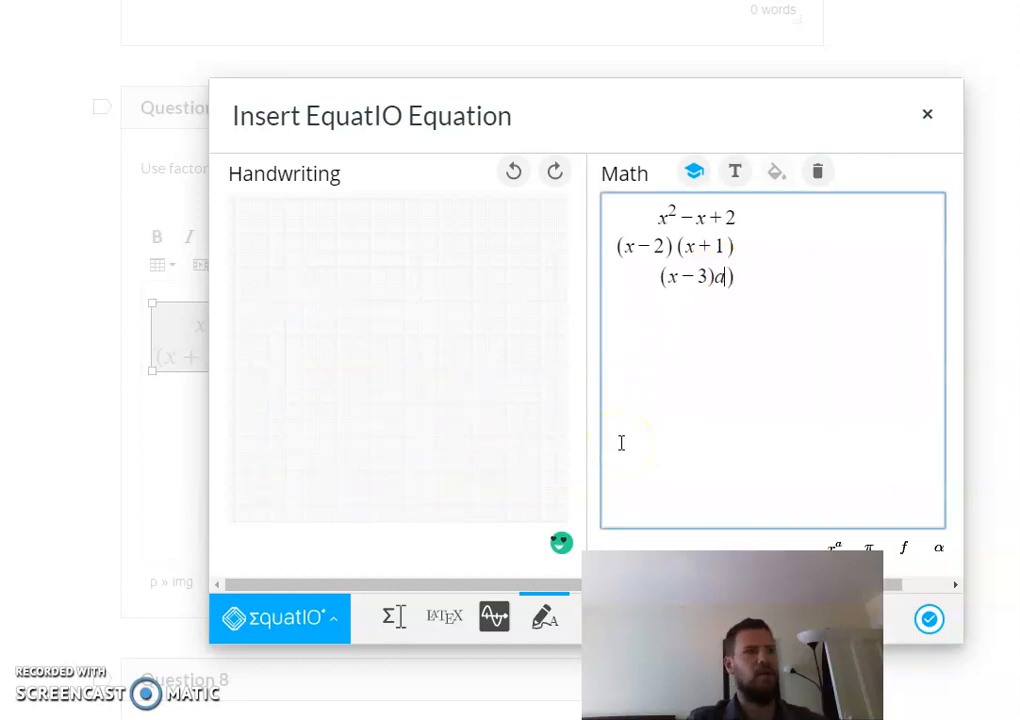
pyautogui.write('(4')
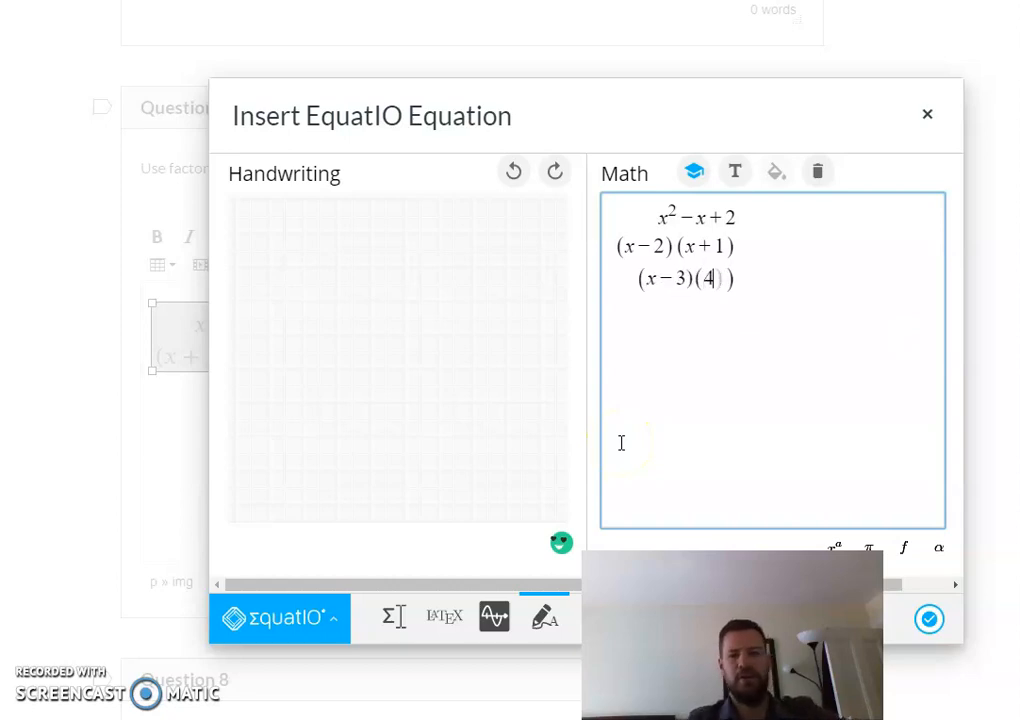
pyautogui.write('-5')
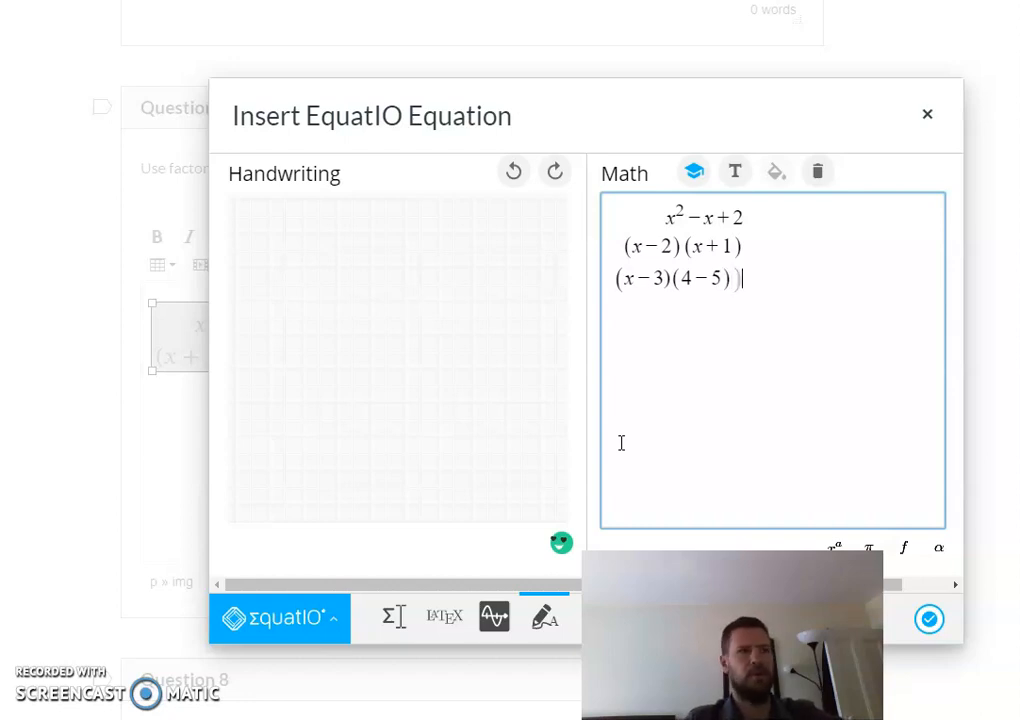
# - Delete the entire third line from the math editor
pyautogui.press('BackSpace')
pyautogui.press('BackSpace')
pyautogui.press('BackSpace')
pyautogui.press('BackSpace')
pyautogui.press('BackSpace')
pyautogui.press('BackSpace')
pyautogui.press('BackSpace')
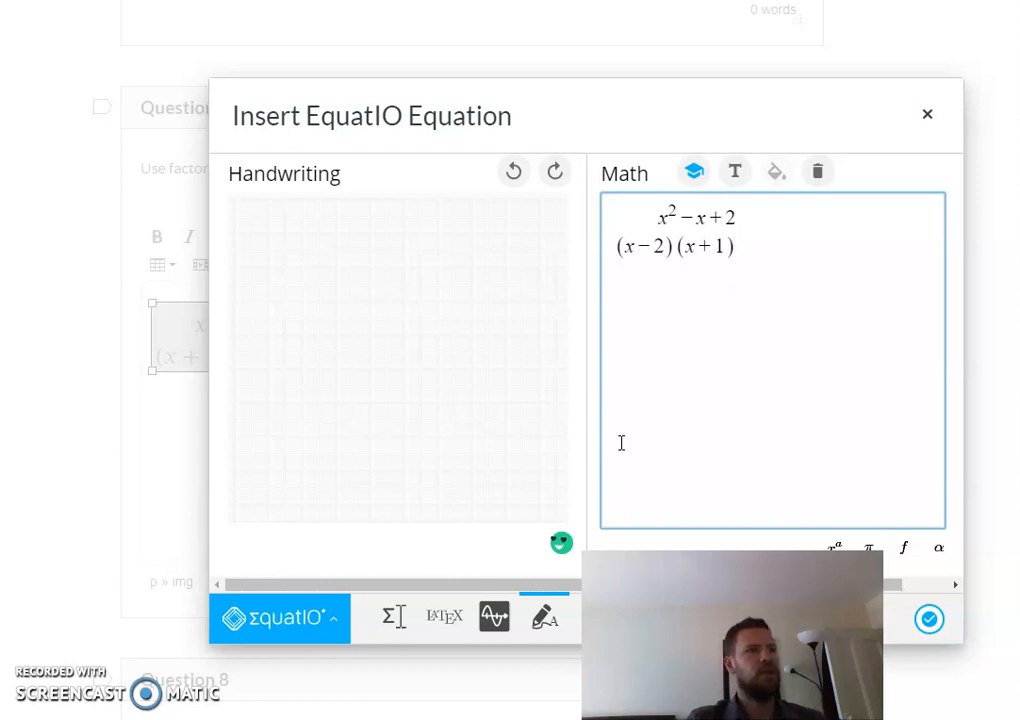
# - Switch to speech input and clear the existing math from the editor
pyautogui.click(742, 245)
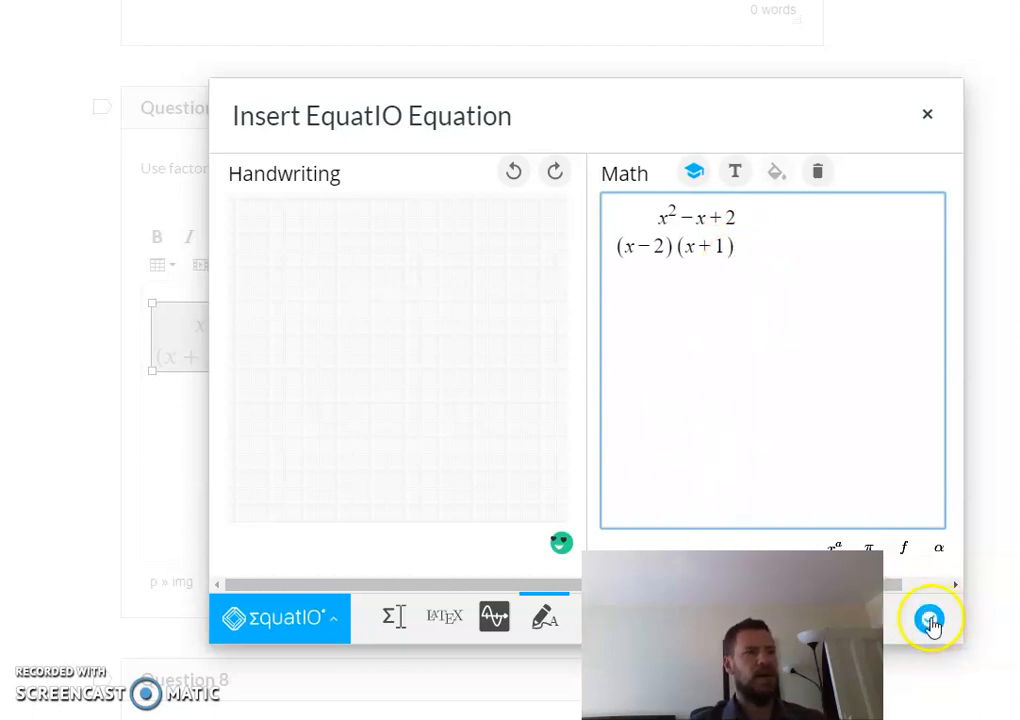
pyautogui.moveTo(733, 635); pyautogui.dragTo(758, 635)
pyautogui.click(594, 622)
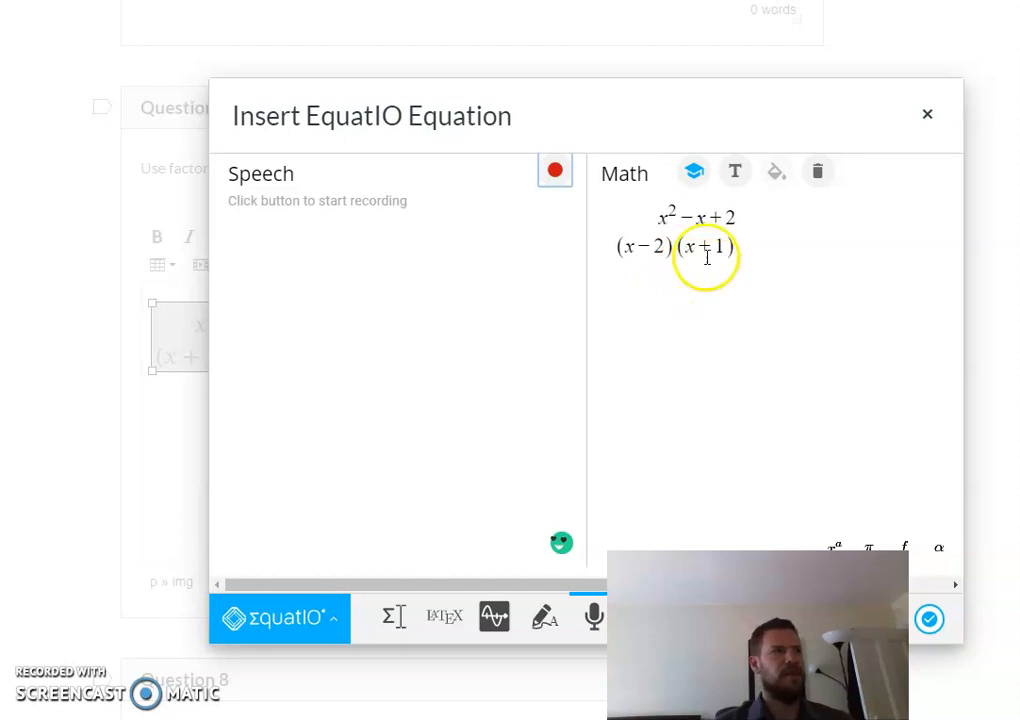
pyautogui.click(816, 175)
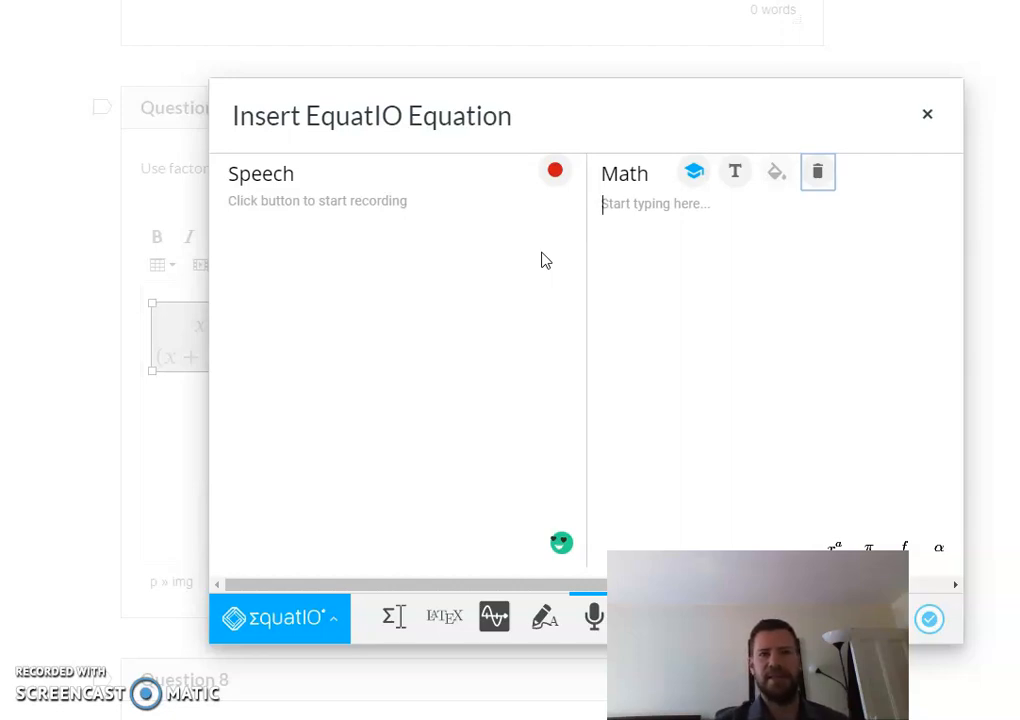
# - Dictate "x squared minus x + 2", then on the next step "open bracket x - 2 close bracket x + 2", and stop recording
pyautogui.click(555, 175)
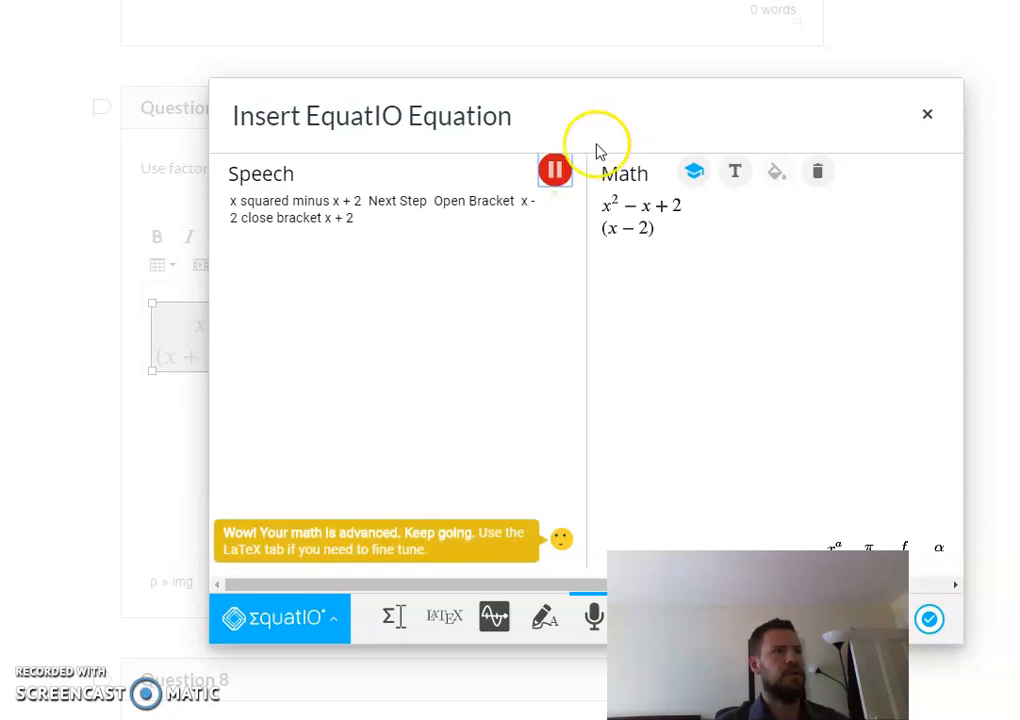
pyautogui.click(555, 171)
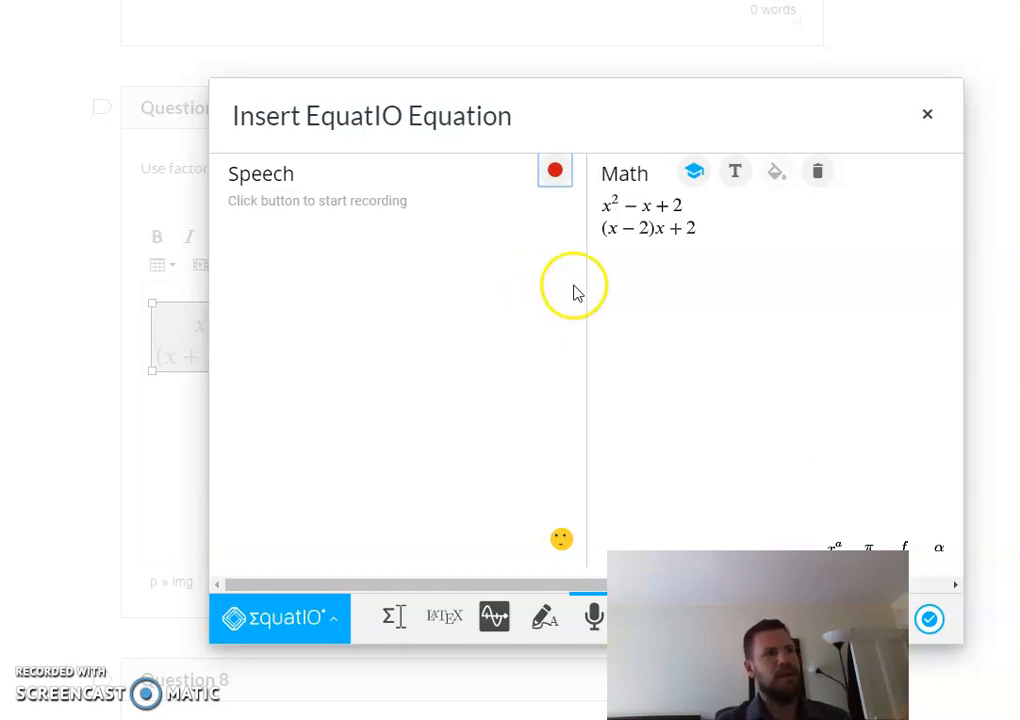
pyautogui.moveTo(562, 542)
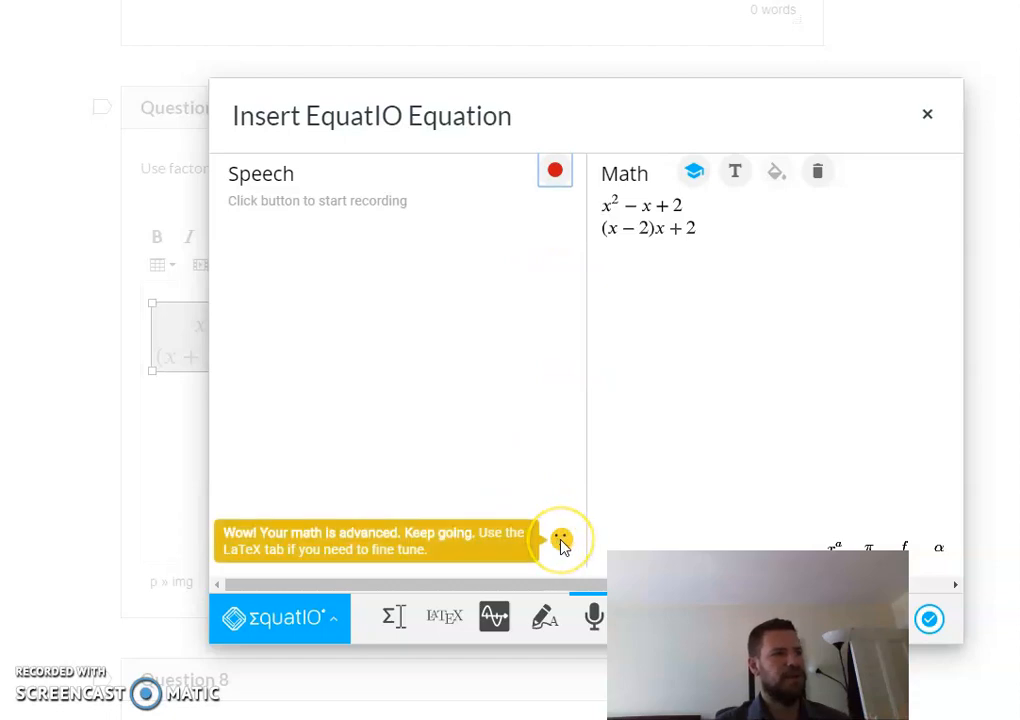